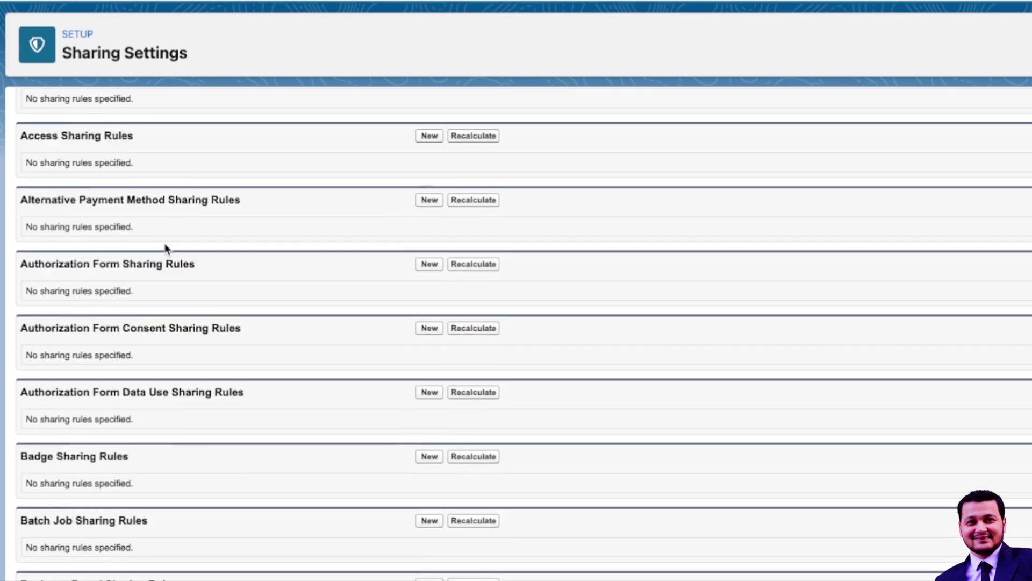
Step: Find the Lead Sharing Rules section among the sharing rules and start a new lead sharing rule
{"action": "scroll", "coordinate": [166, 249], "scroll_direction": "down", "scroll_amount": 20}
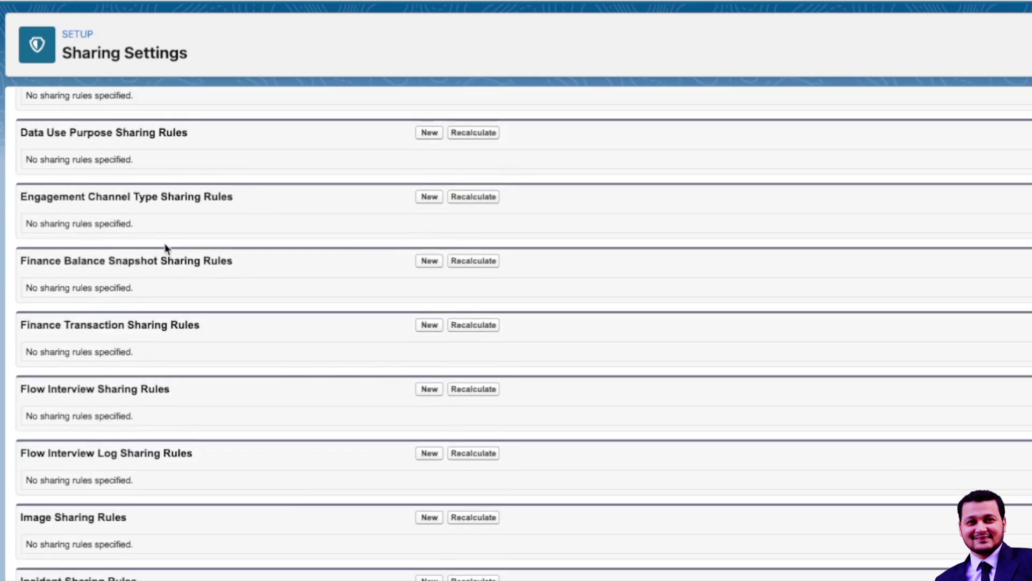
{"action": "scroll", "coordinate": [166, 249], "scroll_direction": "down", "scroll_amount": 1}
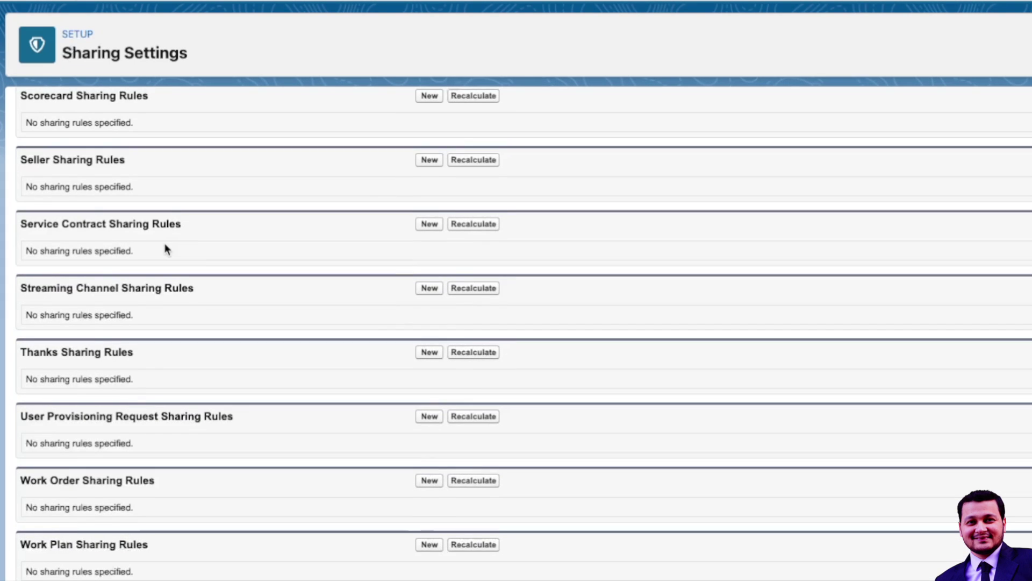
{"action": "scroll", "coordinate": [166, 248], "scroll_direction": "up", "scroll_amount": 20}
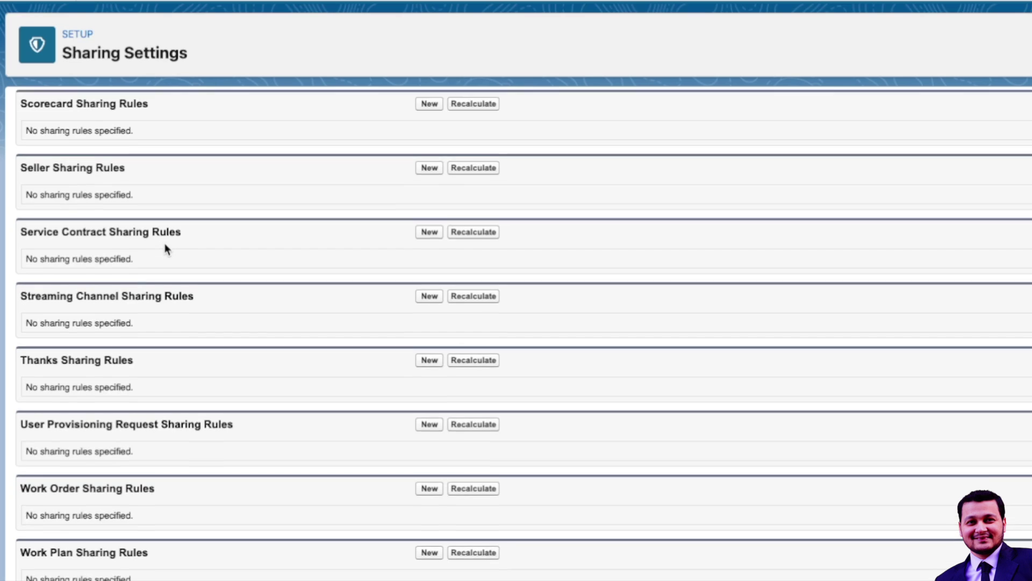
{"action": "scroll", "coordinate": [166, 248], "scroll_direction": "up", "scroll_amount": 20}
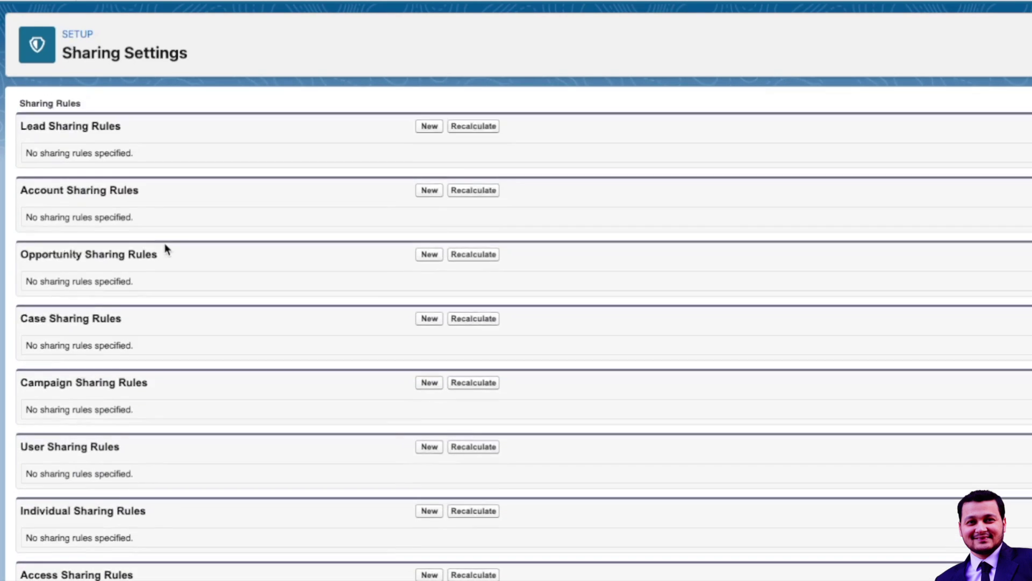
{"action": "scroll", "coordinate": [164, 249], "scroll_direction": "down", "scroll_amount": 3}
{"action": "left_click", "coordinate": [430, 199]}
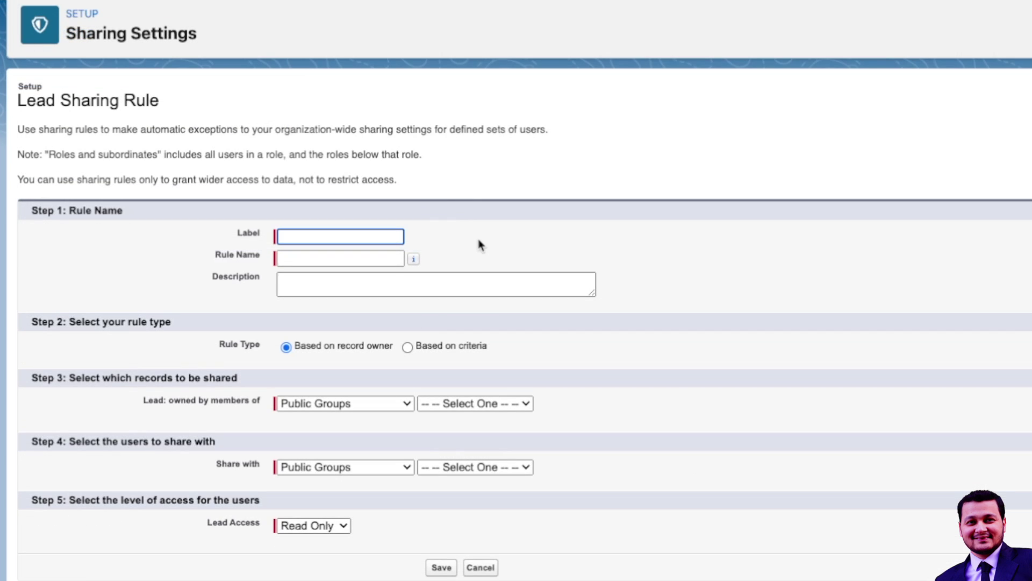
{"action": "left_click", "coordinate": [481, 239]}
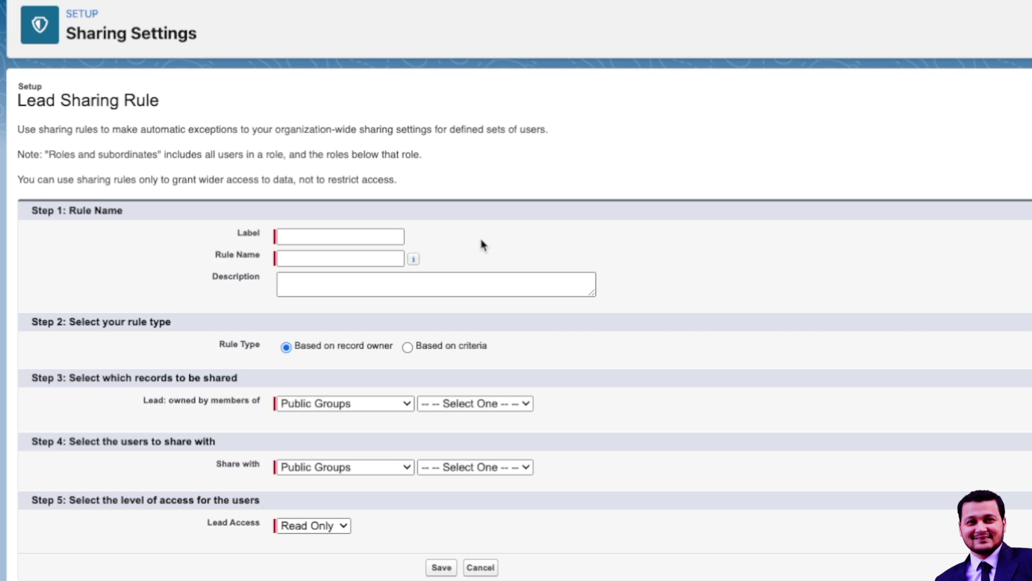
Step: Label the rule "Lead Record Owner Based Rule", generate its rule name from the label, and base it on record owner
{"action": "left_click", "coordinate": [315, 235]}
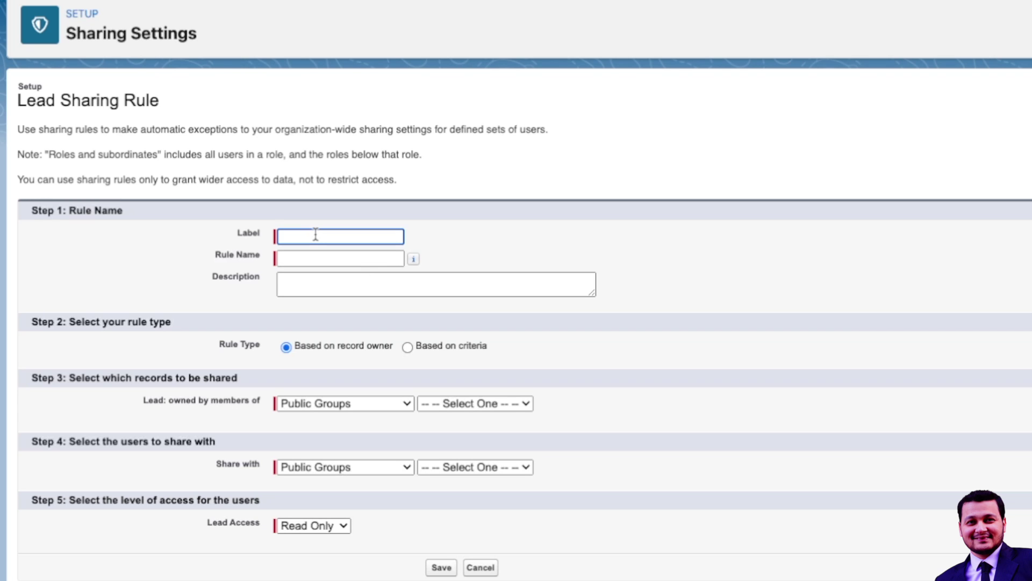
{"action": "type", "text": "Lead Record Owner"}
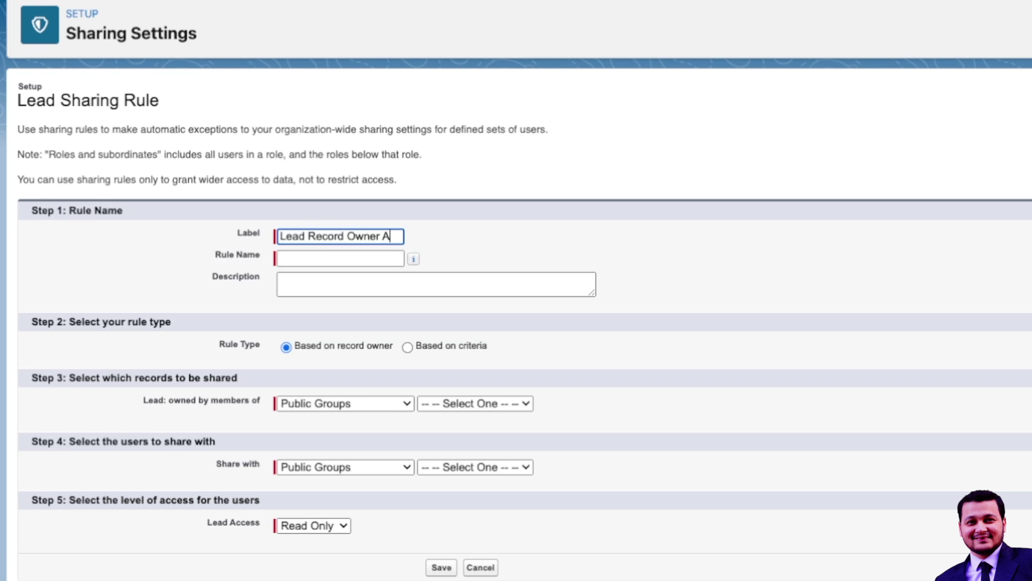
{"action": "type", "text": " Based Rile"}
{"action": "key", "text": "BackSpace"}
{"action": "key", "text": "BackSpace"}
{"action": "key", "text": "BackSpace"}
{"action": "type", "text": "ule"}
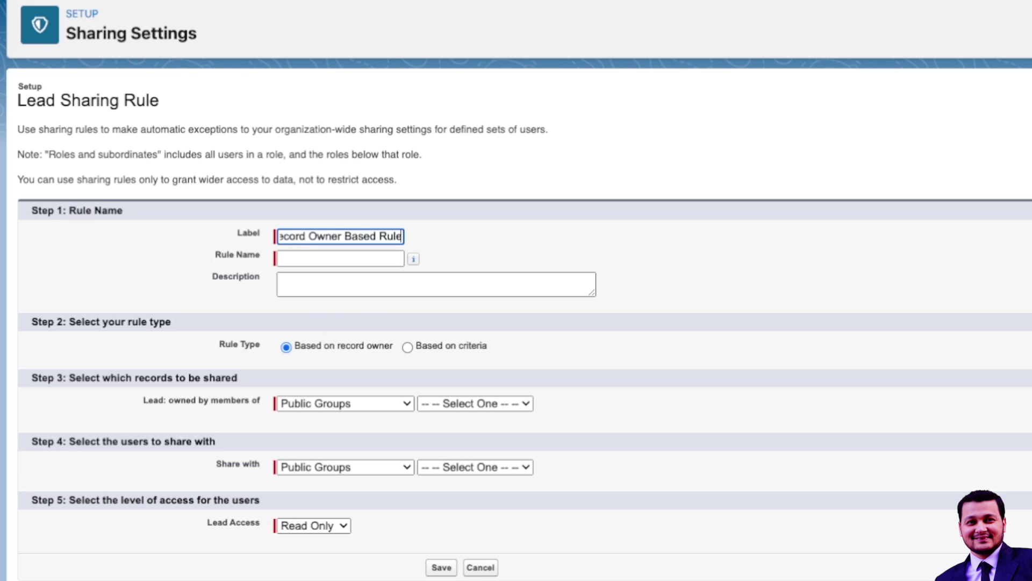
{"action": "key", "text": "Tab"}
{"action": "left_click", "coordinate": [303, 288]}
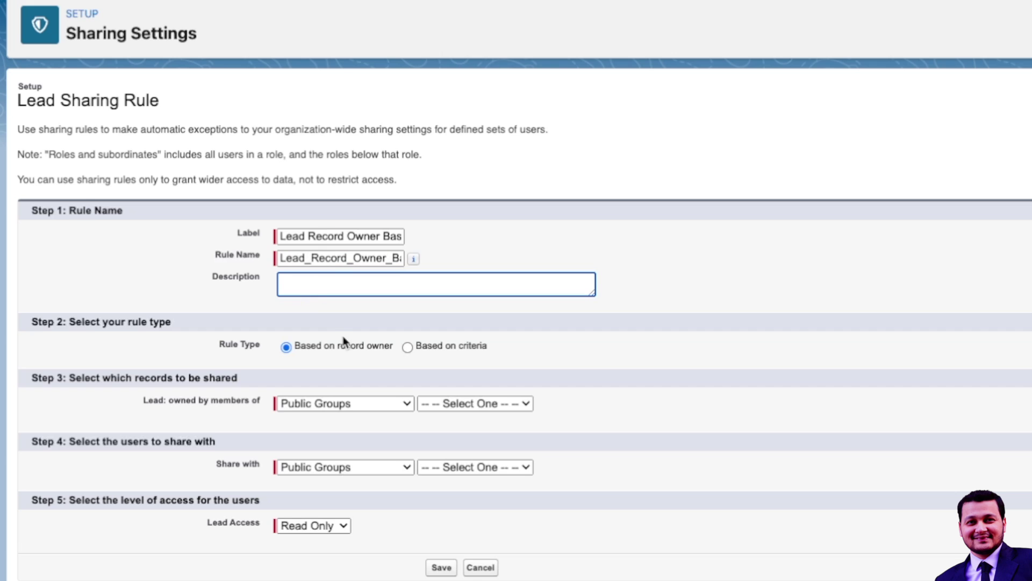
{"action": "left_click", "coordinate": [325, 348]}
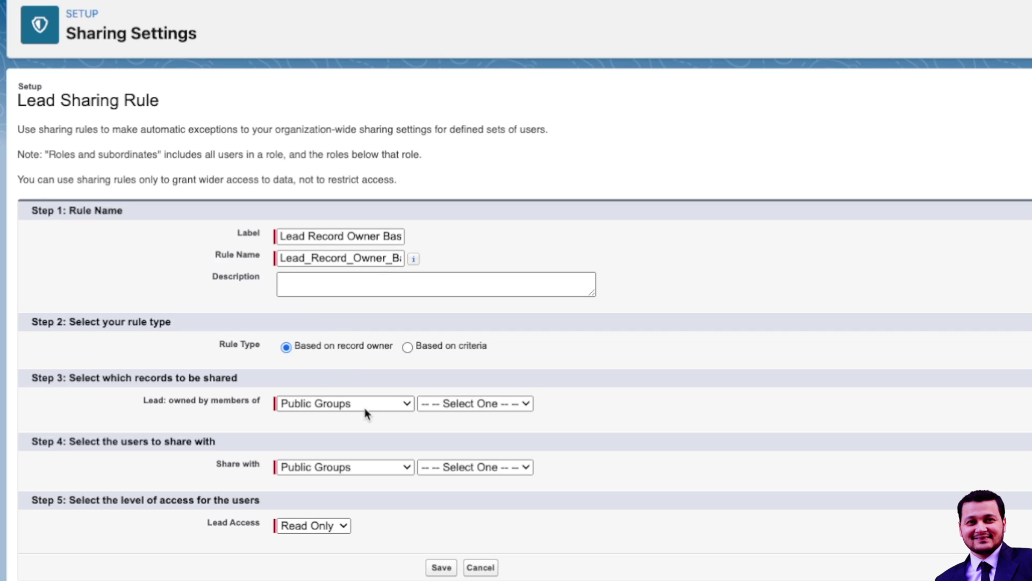
Step: Share leads owned by members of the role Team Member - UK
{"action": "left_click_drag", "start_coordinate": [70, 378], "coordinate": [248, 382]}
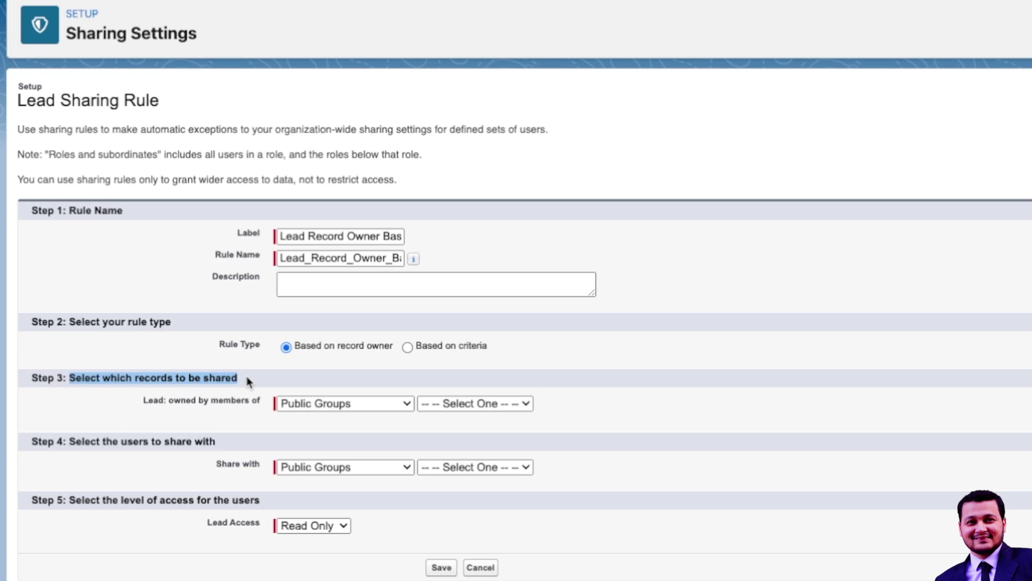
{"action": "left_click", "coordinate": [377, 404]}
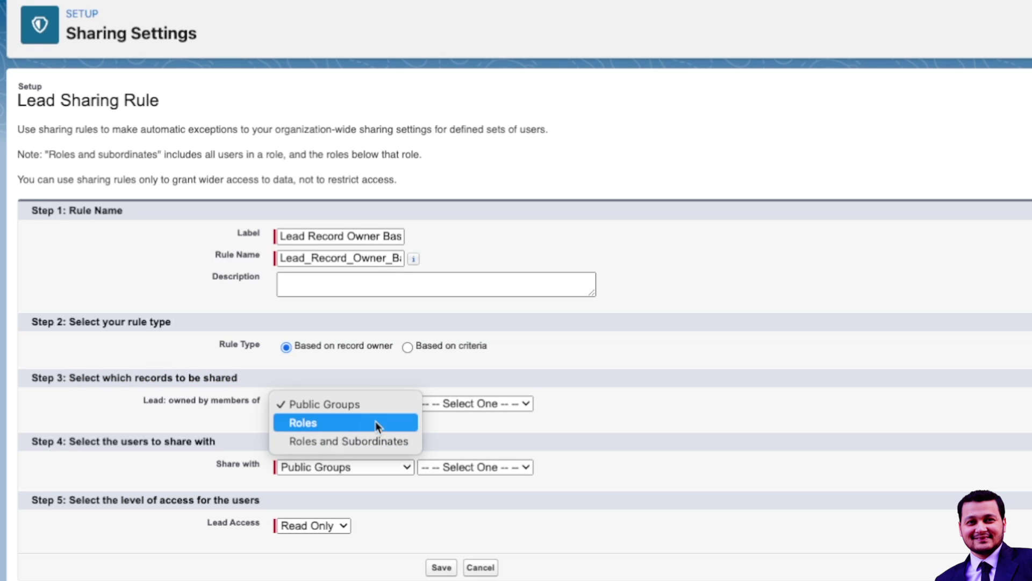
{"action": "left_click", "coordinate": [375, 425]}
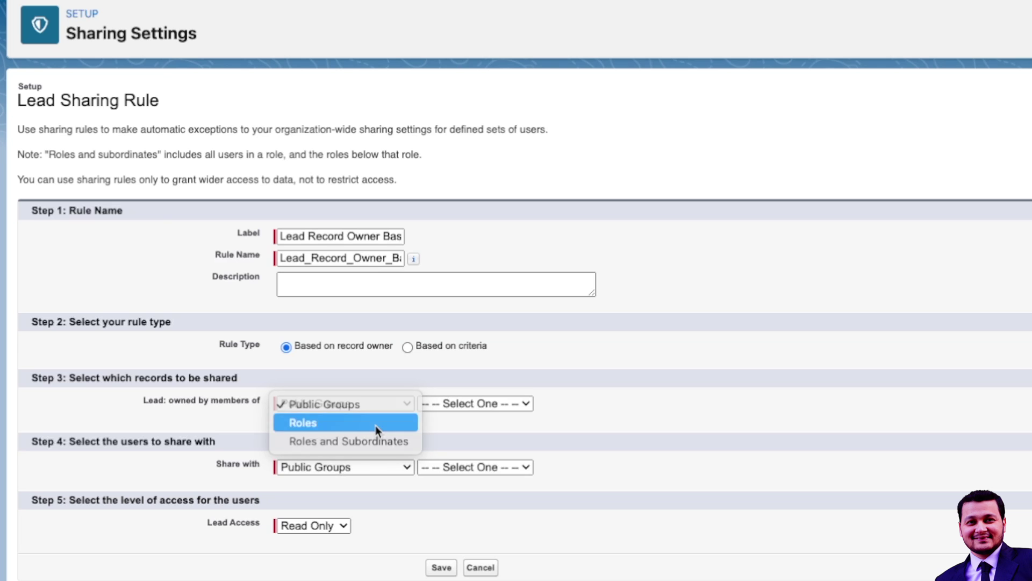
{"action": "left_click", "coordinate": [477, 403]}
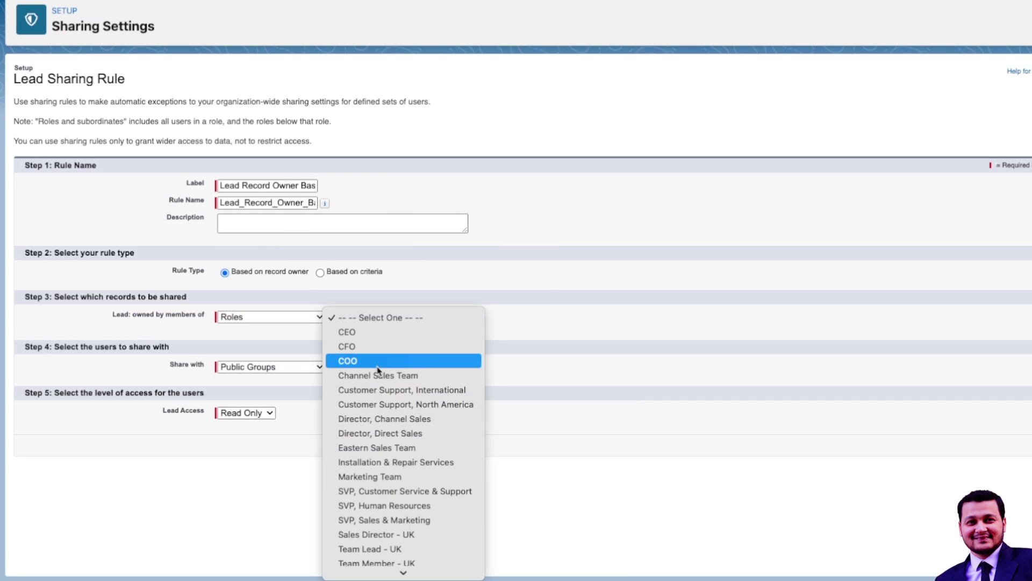
{"action": "scroll", "coordinate": [379, 370], "scroll_direction": "down", "scroll_amount": 2}
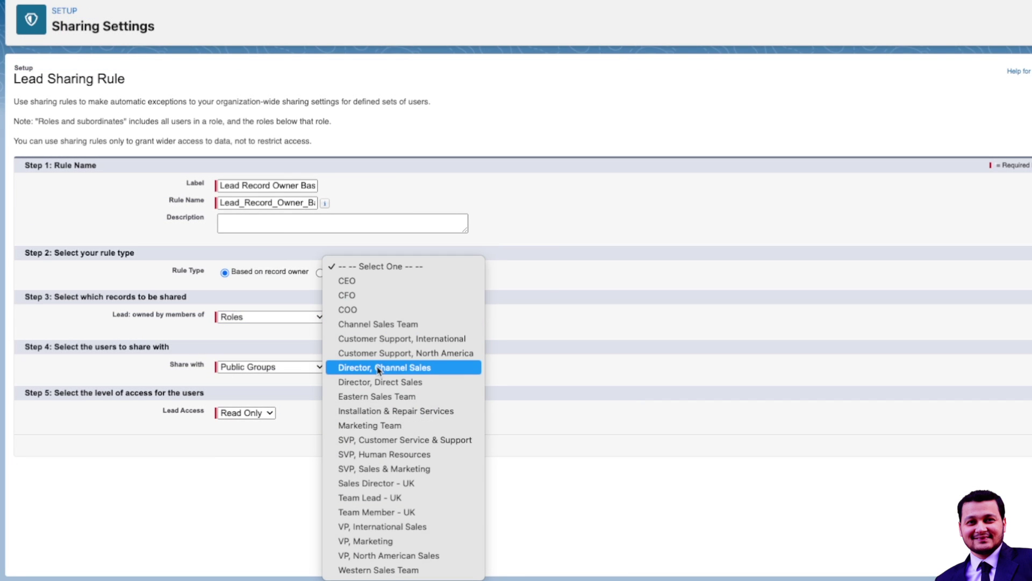
{"action": "left_click", "coordinate": [426, 512]}
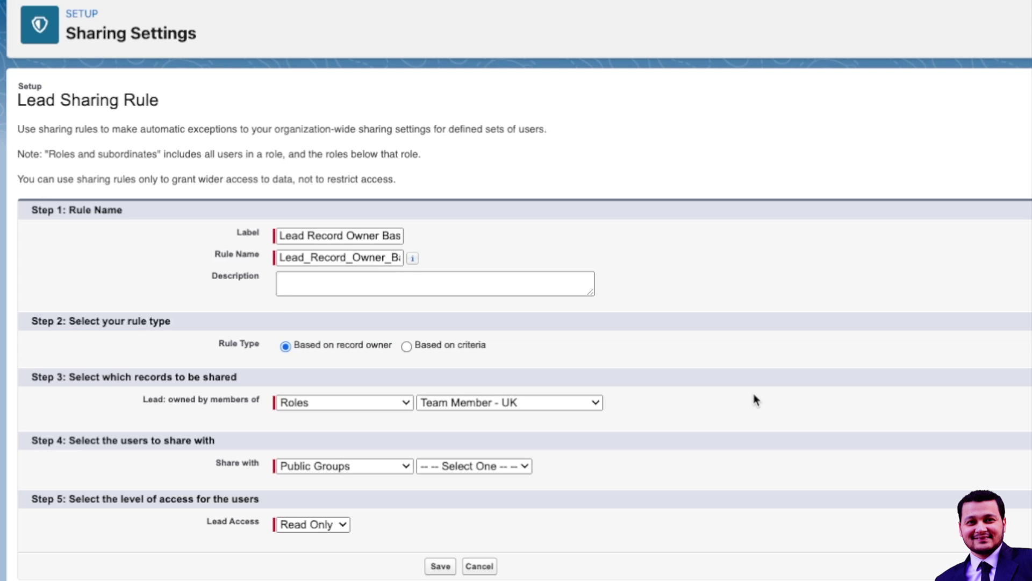
Step: Share the records with the role Western Sales Team
{"action": "left_click", "coordinate": [325, 470]}
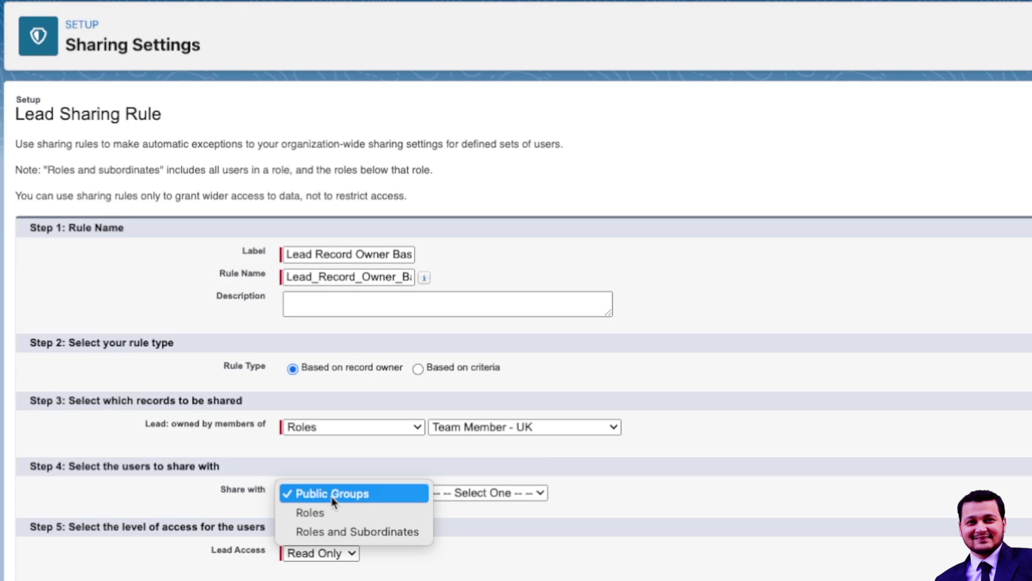
{"action": "left_click", "coordinate": [356, 513]}
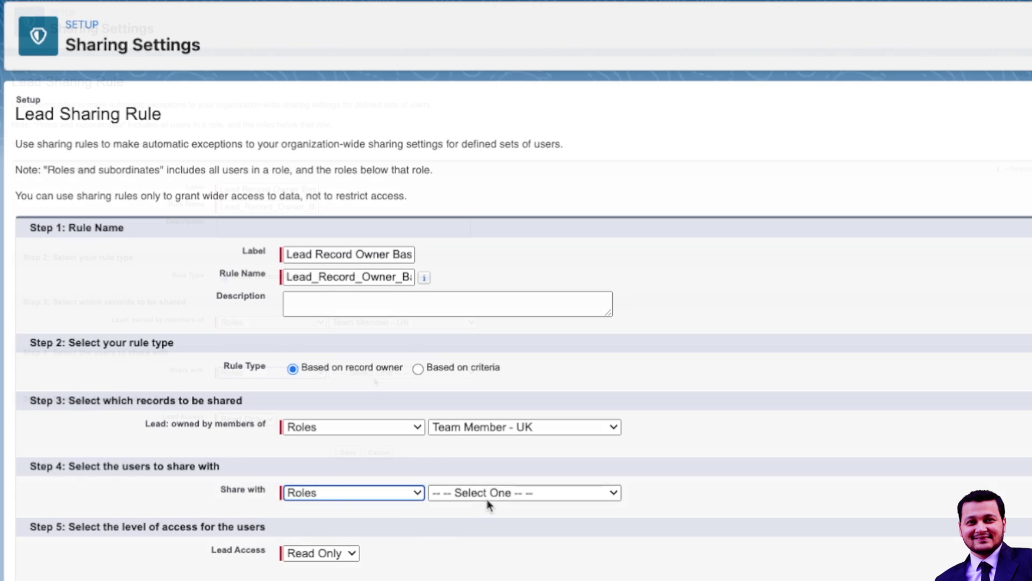
{"action": "left_click", "coordinate": [489, 495]}
{"action": "scroll", "coordinate": [422, 432], "scroll_direction": "down", "scroll_amount": 3}
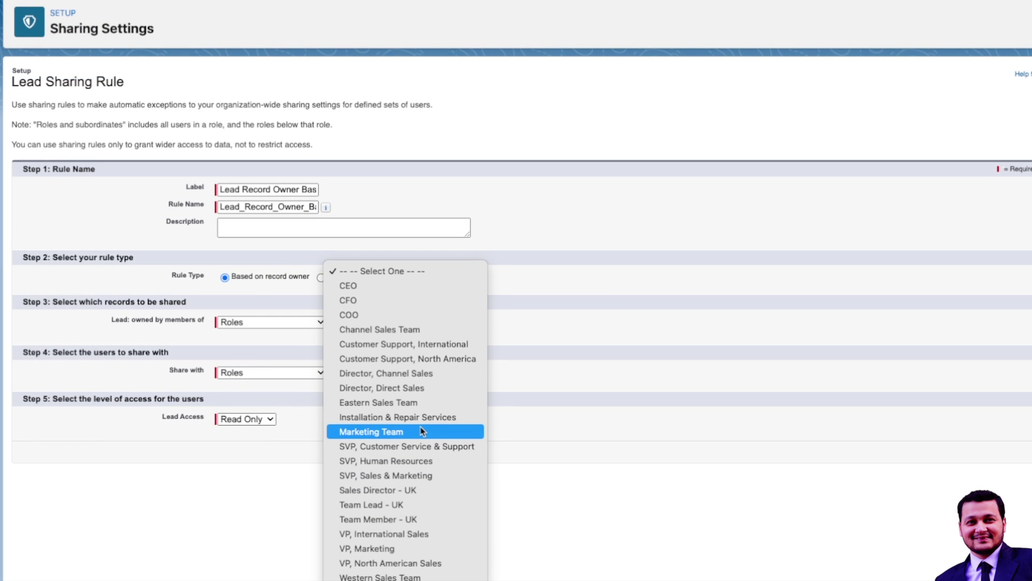
{"action": "left_click", "coordinate": [434, 576]}
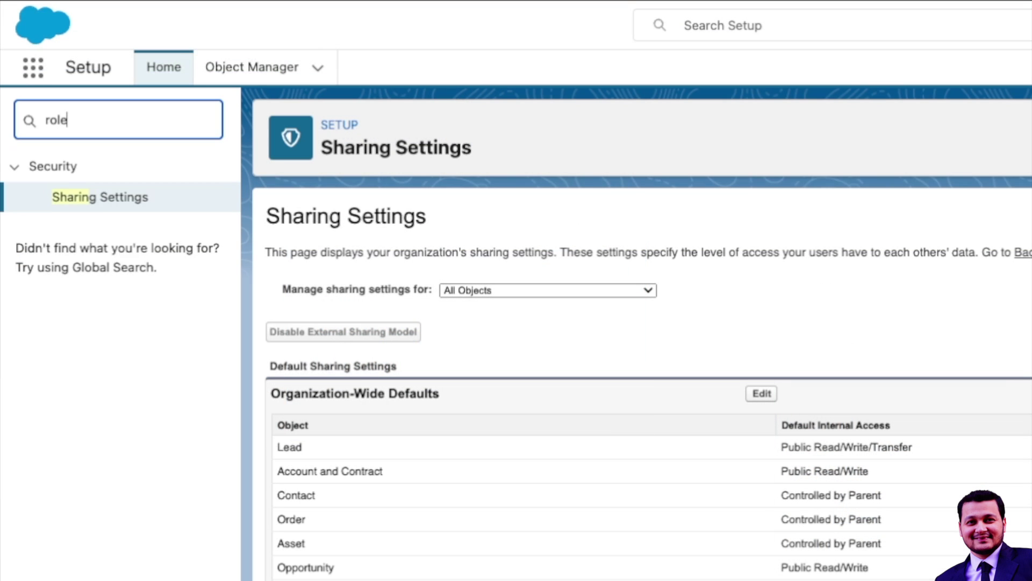
Step: Examine the organization's roles on the Roles setup page and return to the lead sharing rule form
{"action": "left_click", "coordinate": [71, 200]}
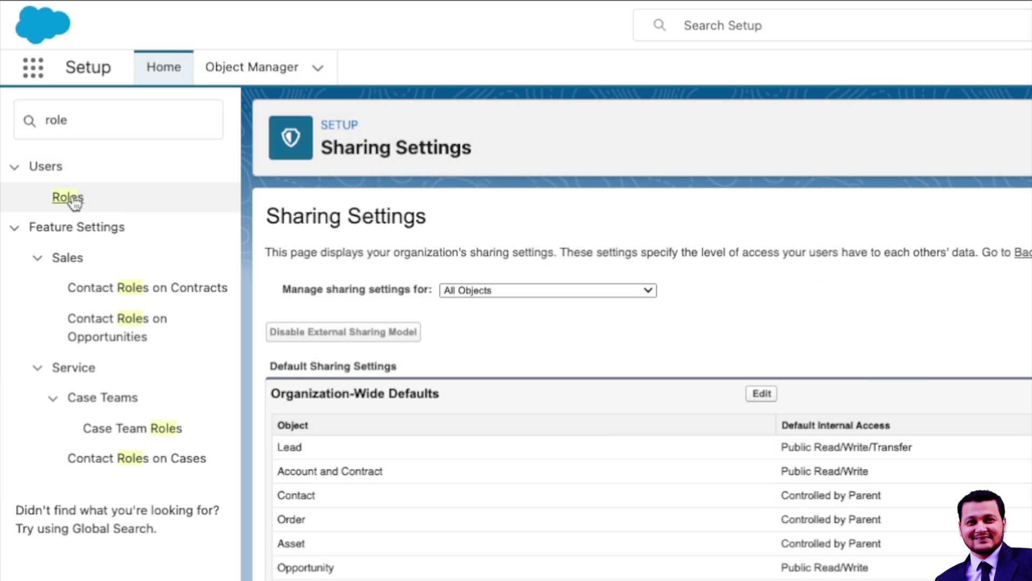
{"action": "scroll", "coordinate": [667, 462], "scroll_direction": "down", "scroll_amount": 3}
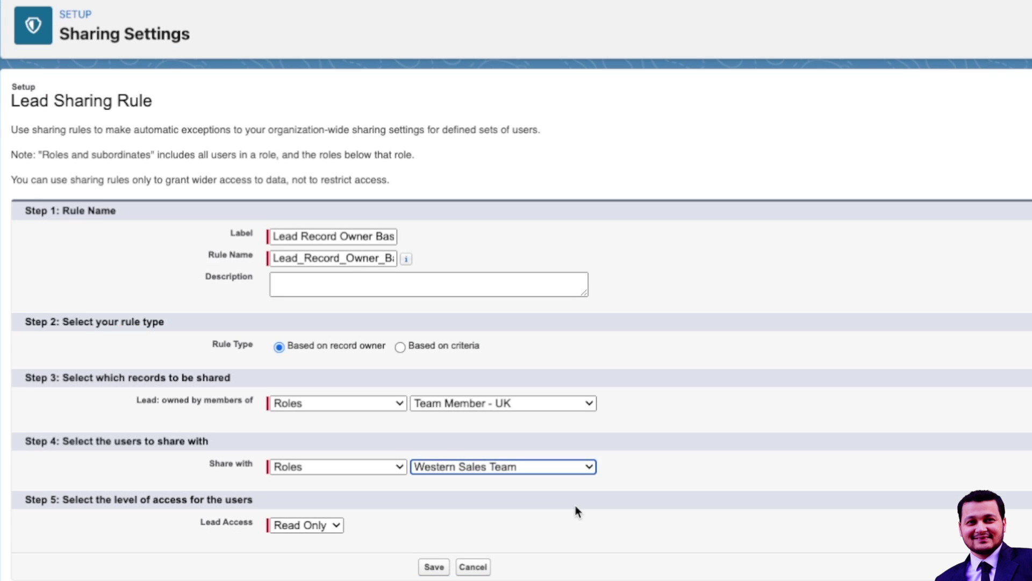
{"action": "left_click", "coordinate": [575, 507]}
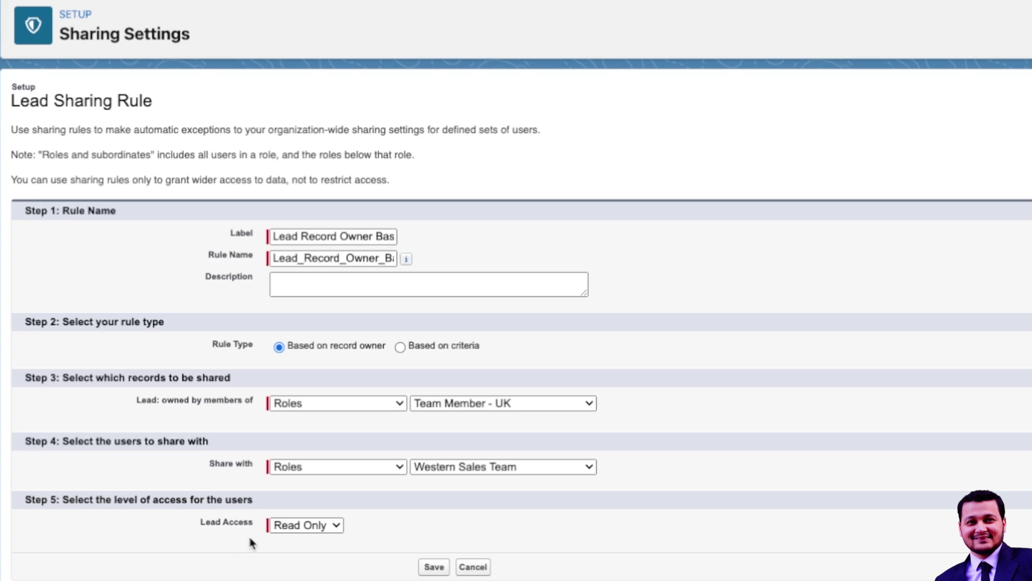
Step: Set the lead access to Read/Write, save the sharing rule and accept the background recalculation of sharing access
{"action": "left_click", "coordinate": [291, 527]}
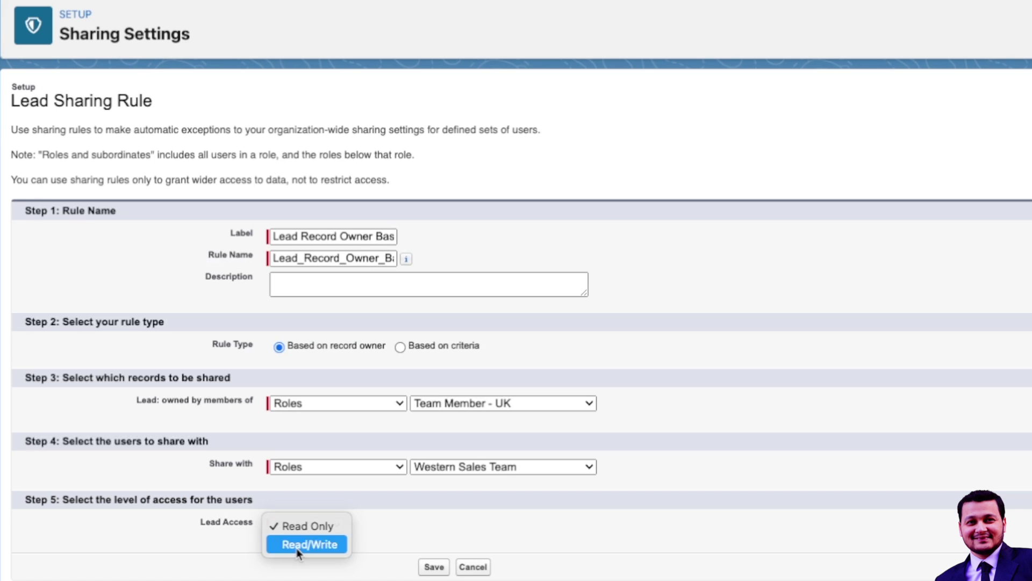
{"action": "left_click", "coordinate": [297, 545]}
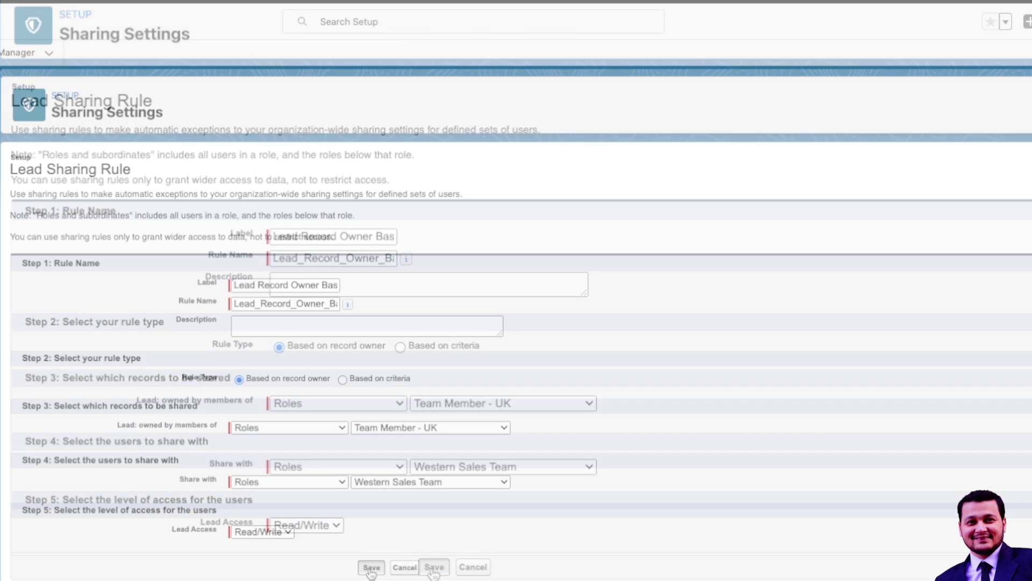
{"action": "left_click", "coordinate": [434, 566]}
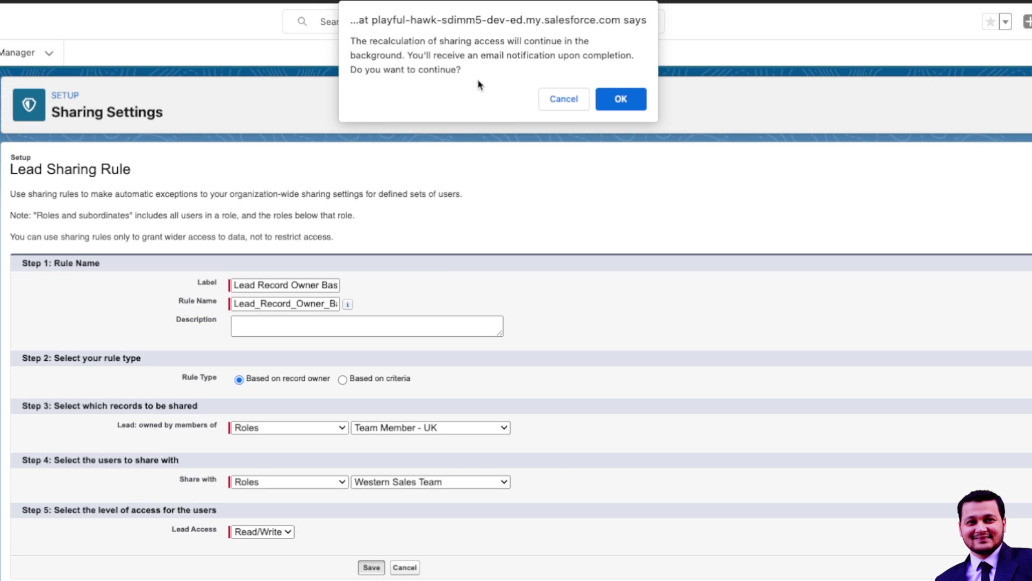
{"action": "left_click", "coordinate": [620, 99]}
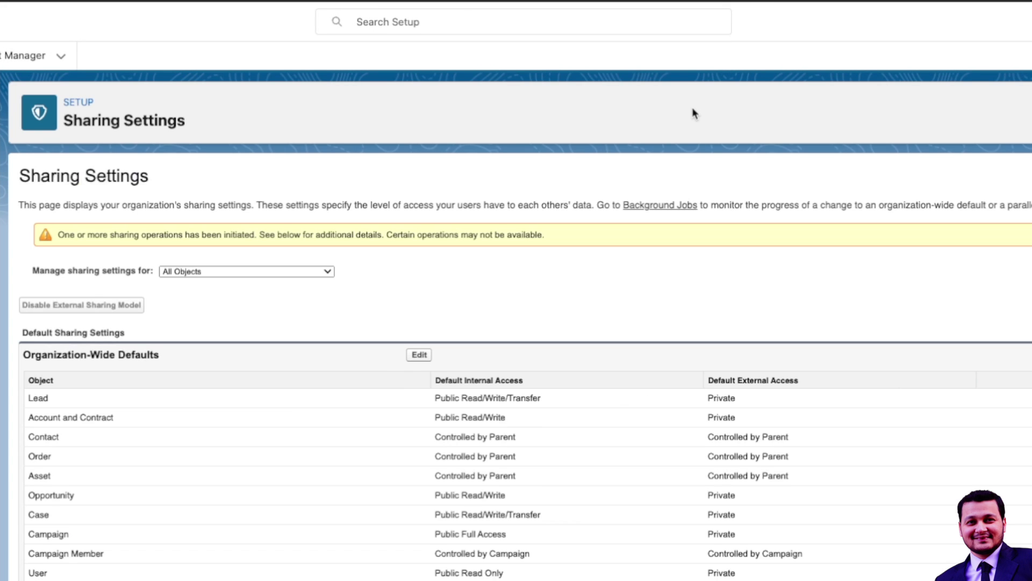
Step: Start a second lead sharing rule from the Lead Sharing Rules section
{"action": "scroll", "coordinate": [655, 293], "scroll_direction": "down", "scroll_amount": 15}
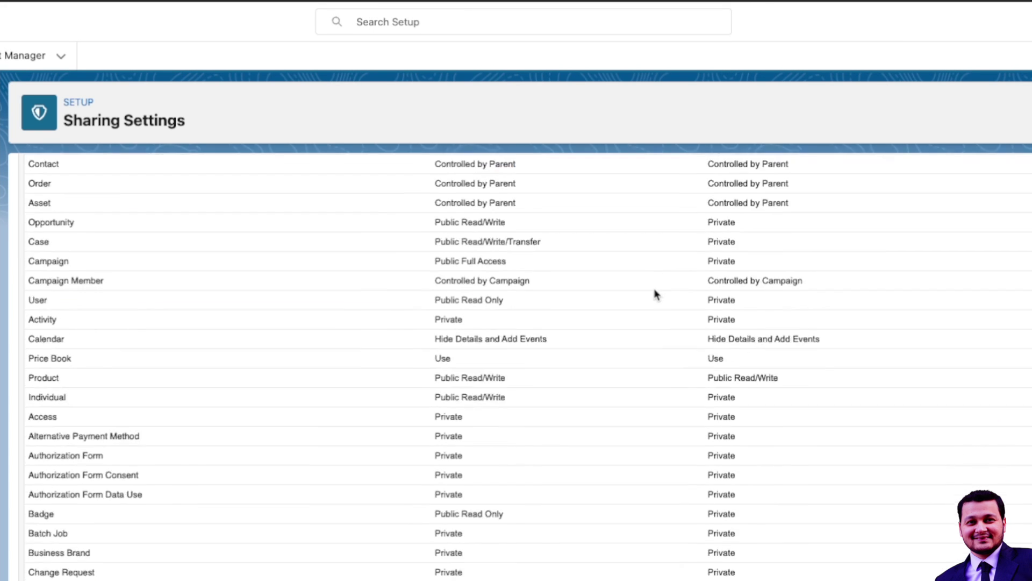
{"action": "scroll", "coordinate": [655, 293], "scroll_direction": "down", "scroll_amount": 15}
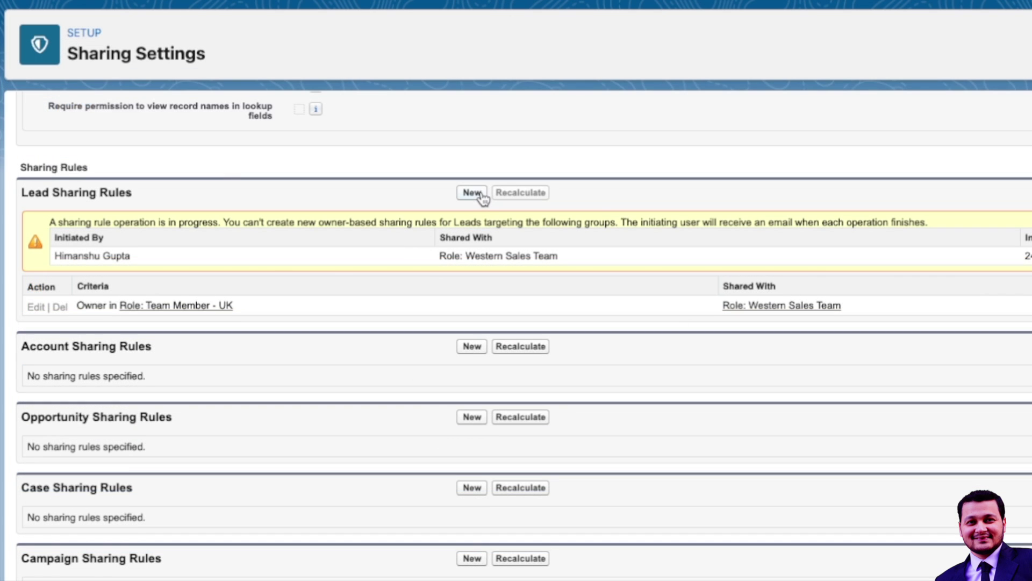
{"action": "left_click", "coordinate": [472, 192]}
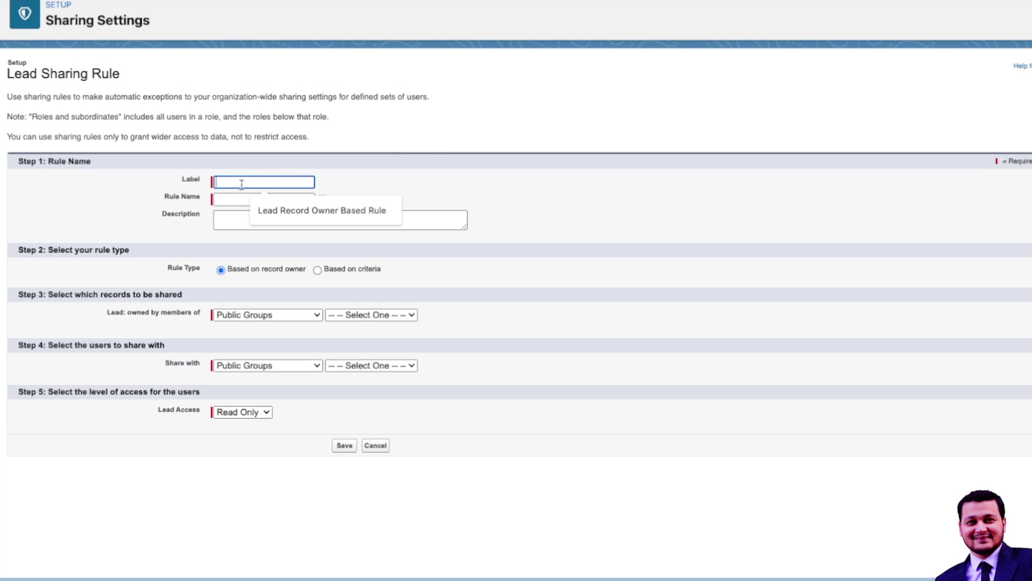
Step: Label the rule "Lead Record Criteria Based Rule", generate its rule name from the label, and set its type to Based on criteria
{"action": "left_click", "coordinate": [292, 209]}
{"action": "left_click_drag", "start_coordinate": [271, 184], "coordinate": [355, 190]}
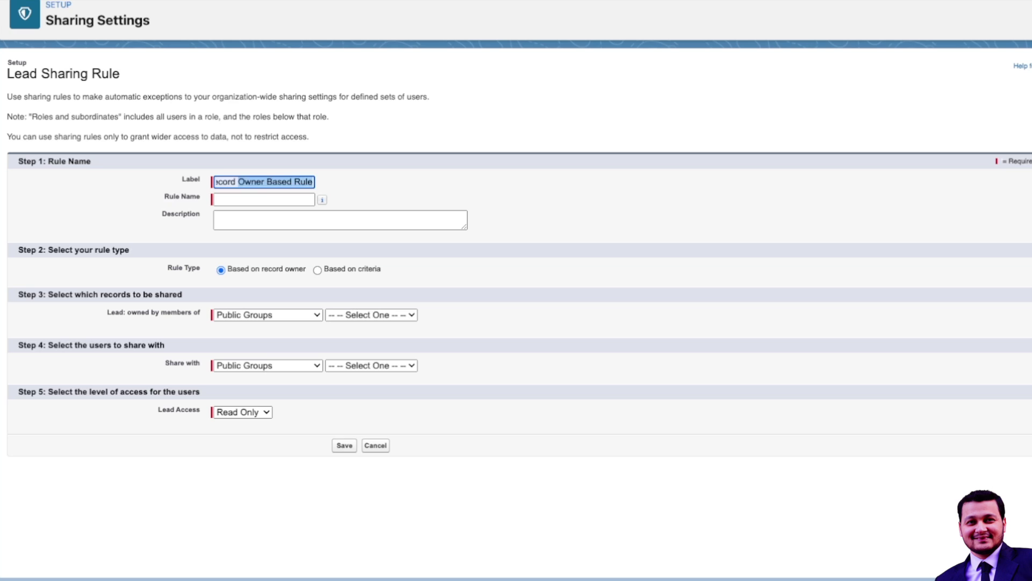
{"action": "type", "text": "Criteria Based Rule"}
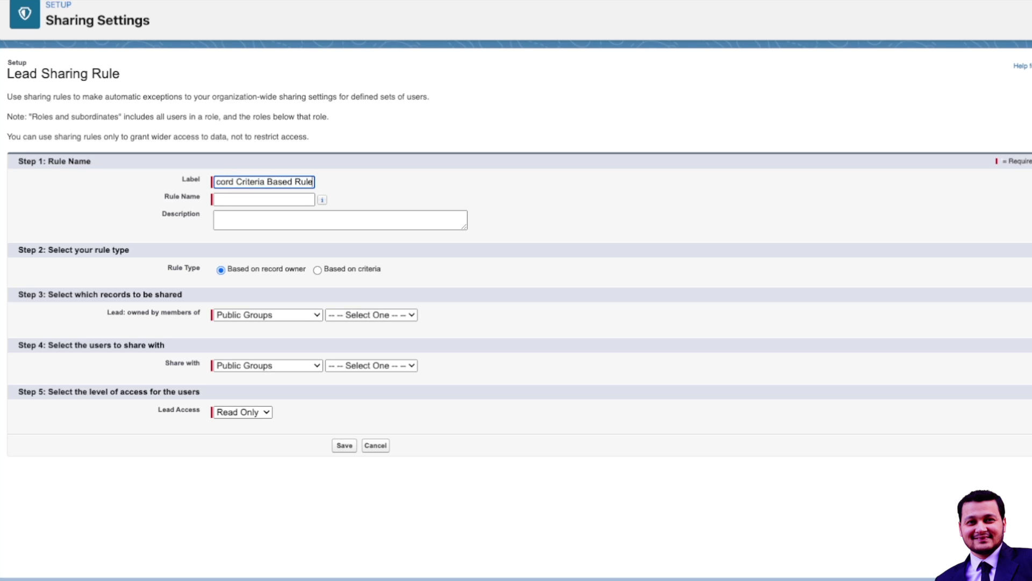
{"action": "key", "text": "Tab"}
{"action": "left_click", "coordinate": [367, 220]}
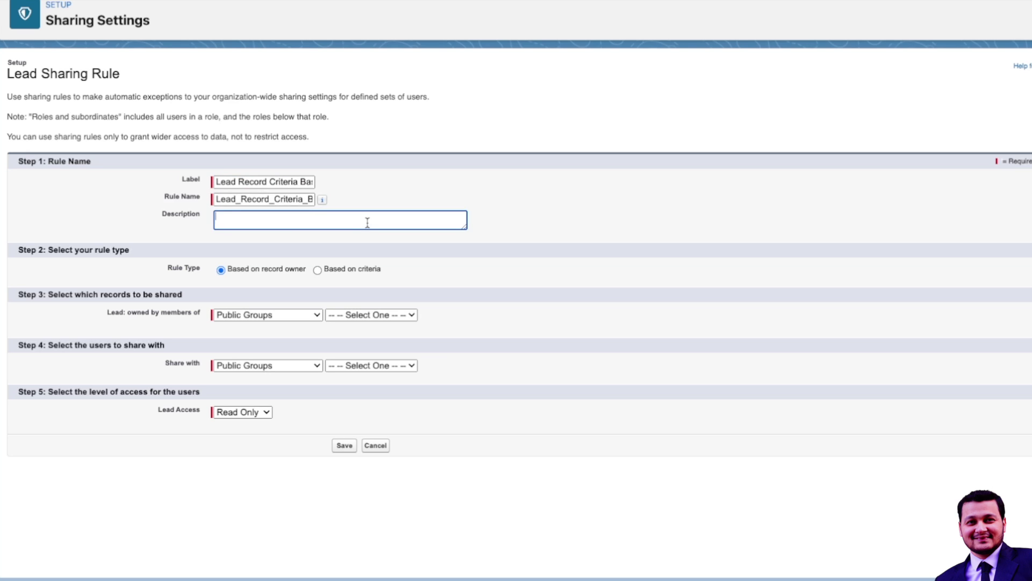
{"action": "left_click", "coordinate": [317, 269]}
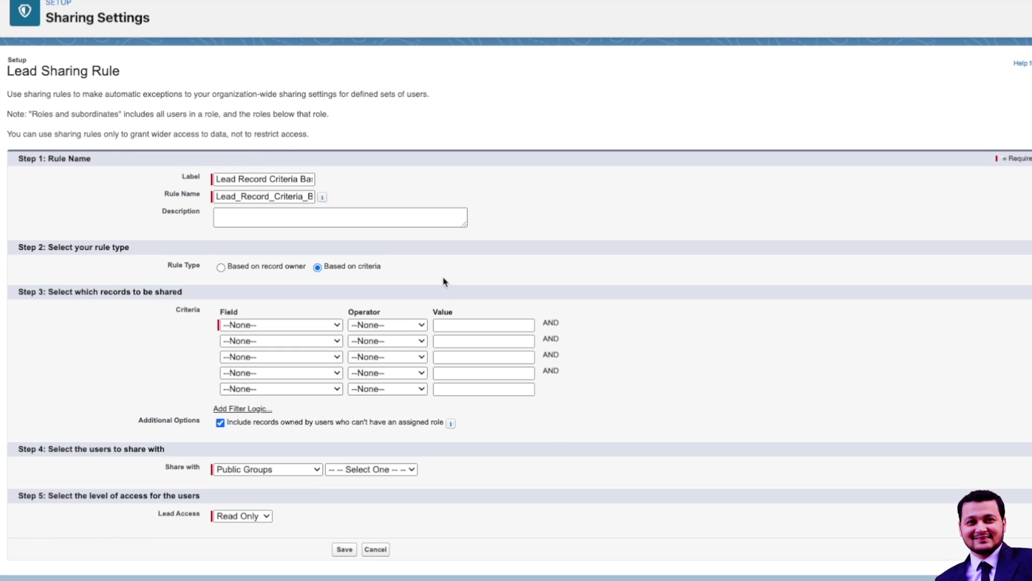
Step: Set the first sharing criterion to Country equals UK
{"action": "left_click", "coordinate": [291, 327]}
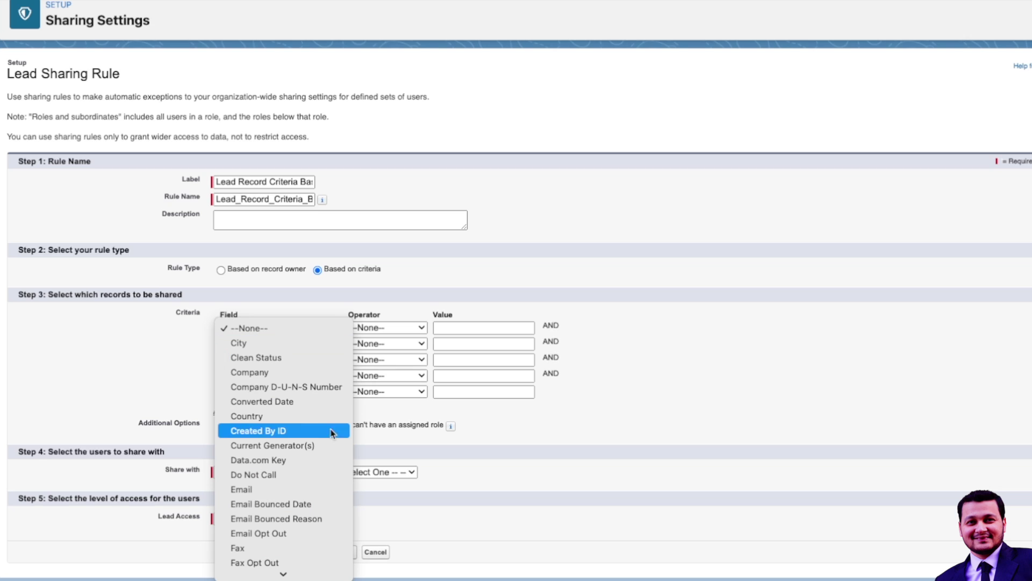
{"action": "left_click", "coordinate": [409, 284]}
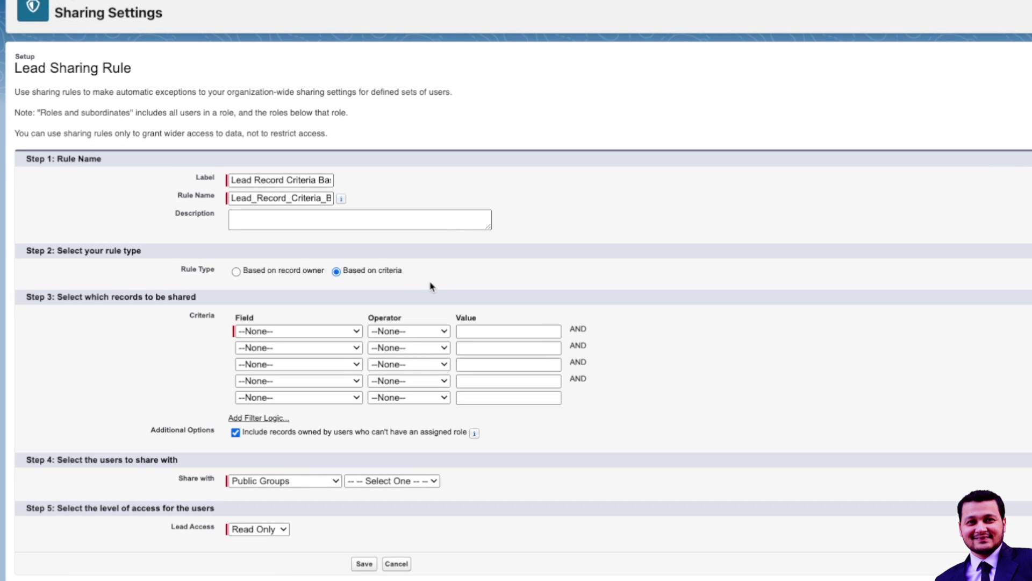
{"action": "left_click", "coordinate": [339, 333]}
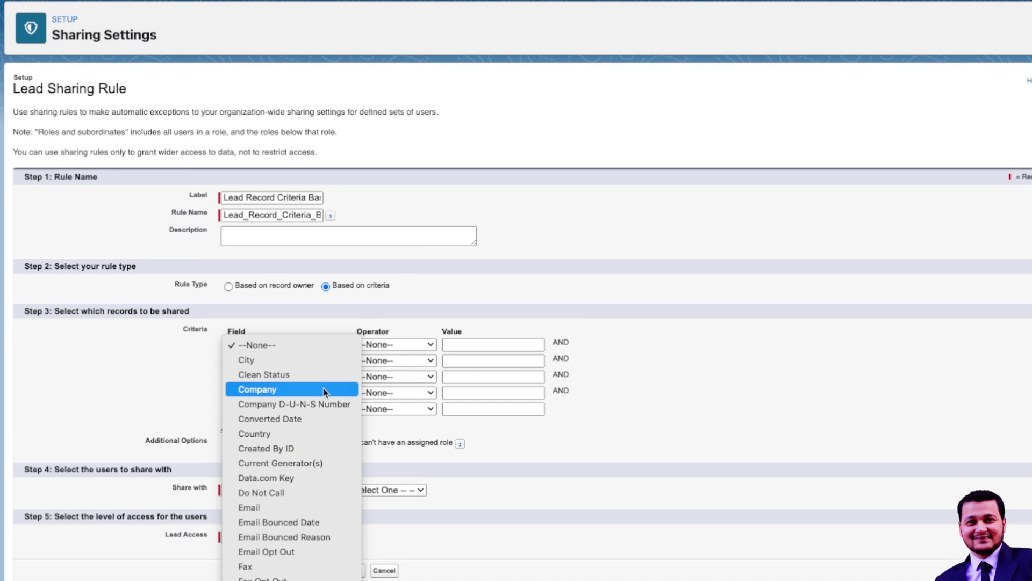
{"action": "scroll", "coordinate": [315, 409], "scroll_direction": "down", "scroll_amount": 1}
{"action": "left_click", "coordinate": [304, 422]}
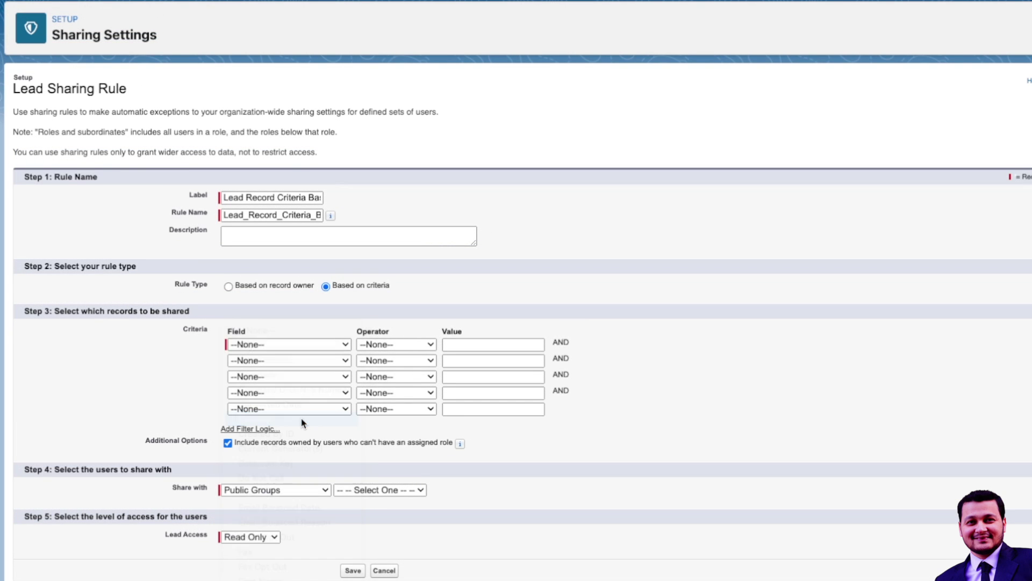
{"action": "left_click", "coordinate": [391, 346]}
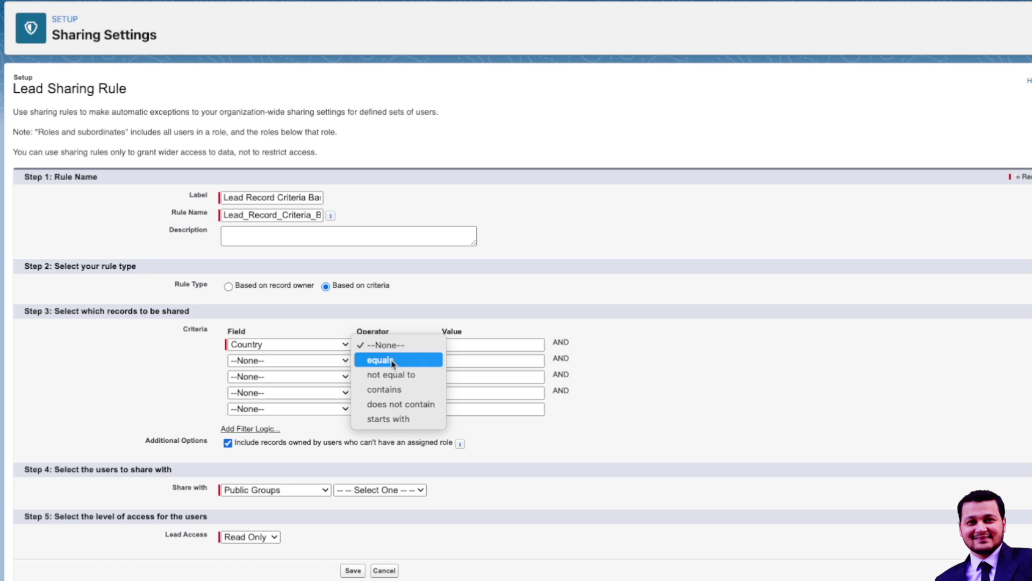
{"action": "left_click", "coordinate": [393, 361]}
{"action": "left_click", "coordinate": [460, 345]}
{"action": "type", "text": "UK"}
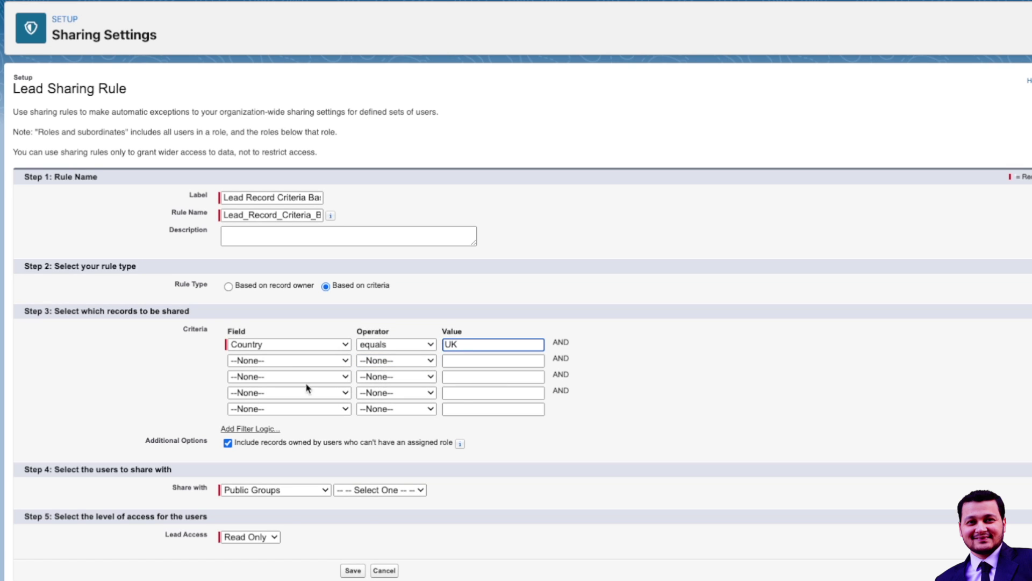
Step: Add a second sharing criterion of Country equals United Kingdom
{"action": "left_click", "coordinate": [279, 362]}
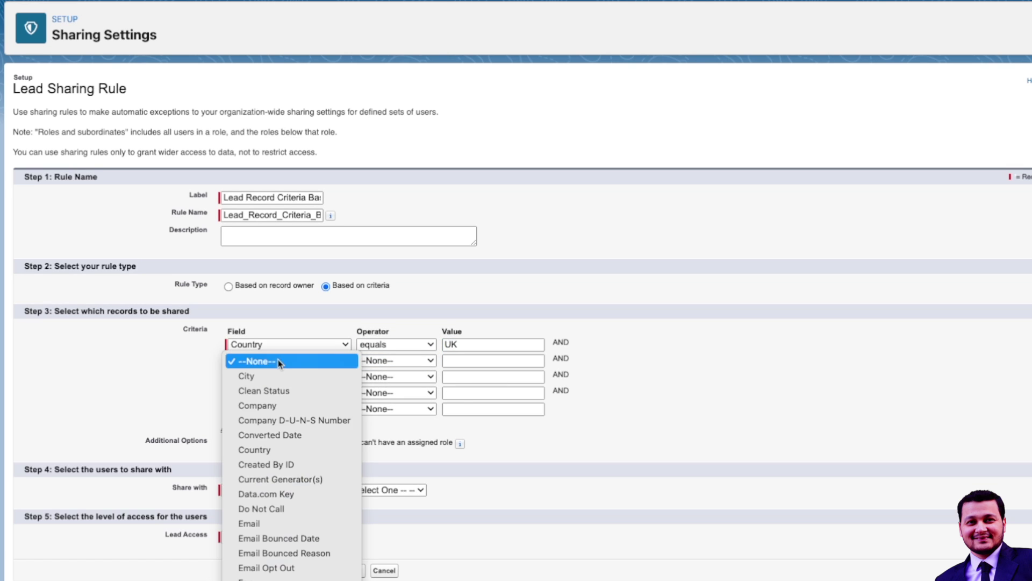
{"action": "left_click", "coordinate": [317, 450]}
{"action": "left_click", "coordinate": [399, 360]}
{"action": "left_click", "coordinate": [399, 375]}
{"action": "left_click", "coordinate": [461, 360]}
{"action": "type", "text": "United"}
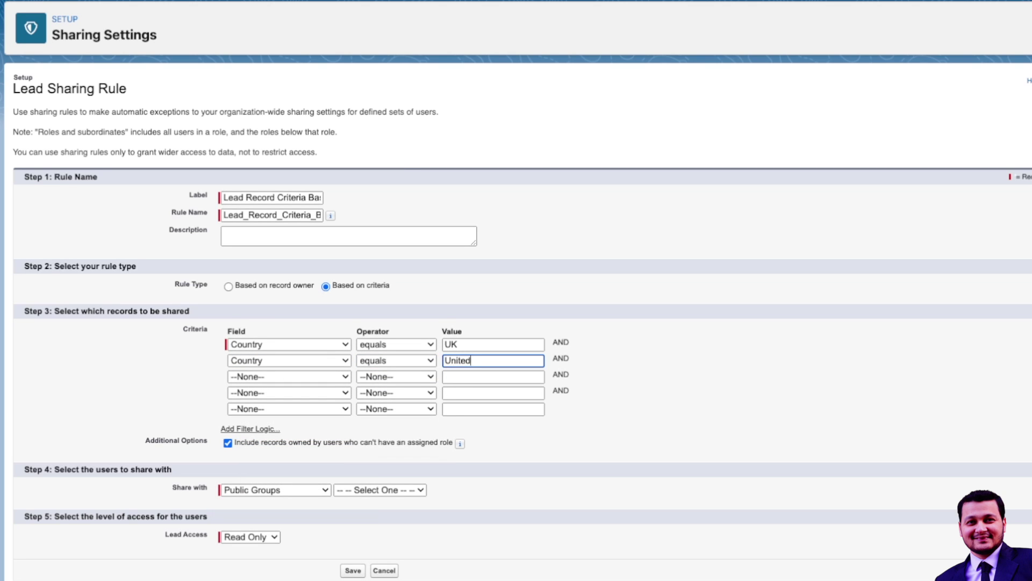
{"action": "type", "text": " Kingdom"}
{"action": "left_click", "coordinate": [641, 375]}
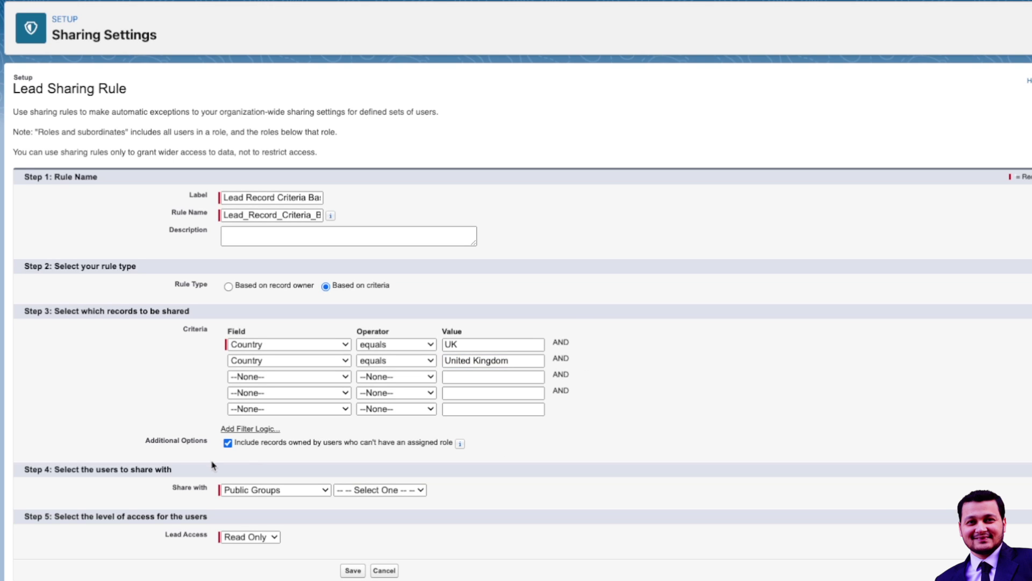
Step: Add filter logic to the criteria and set it to "1 OR 2"
{"action": "left_click", "coordinate": [243, 430]}
{"action": "left_click_drag", "start_coordinate": [231, 456], "coordinate": [244, 456]}
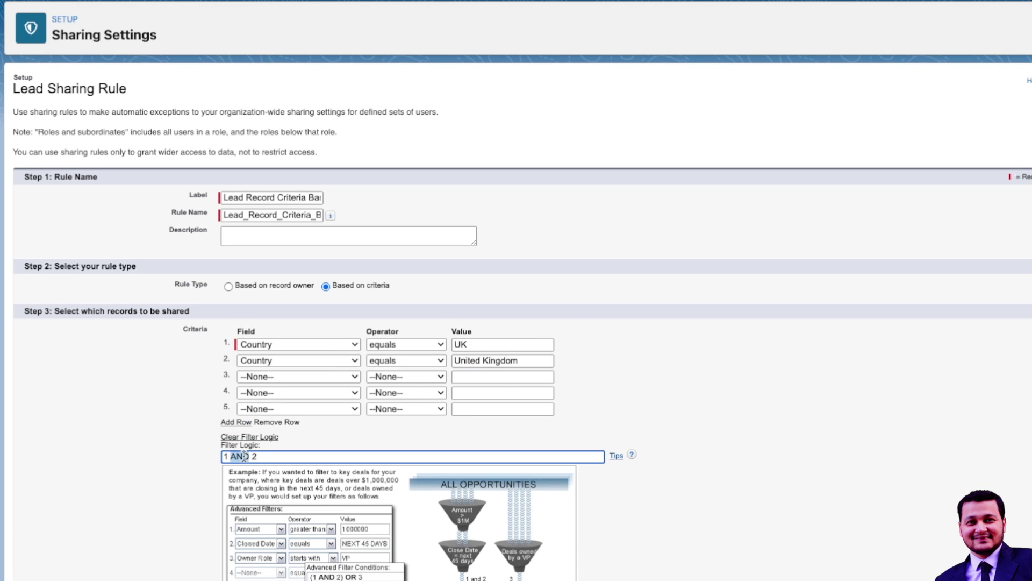
{"action": "type", "text": "OR"}
{"action": "left_click", "coordinate": [166, 473]}
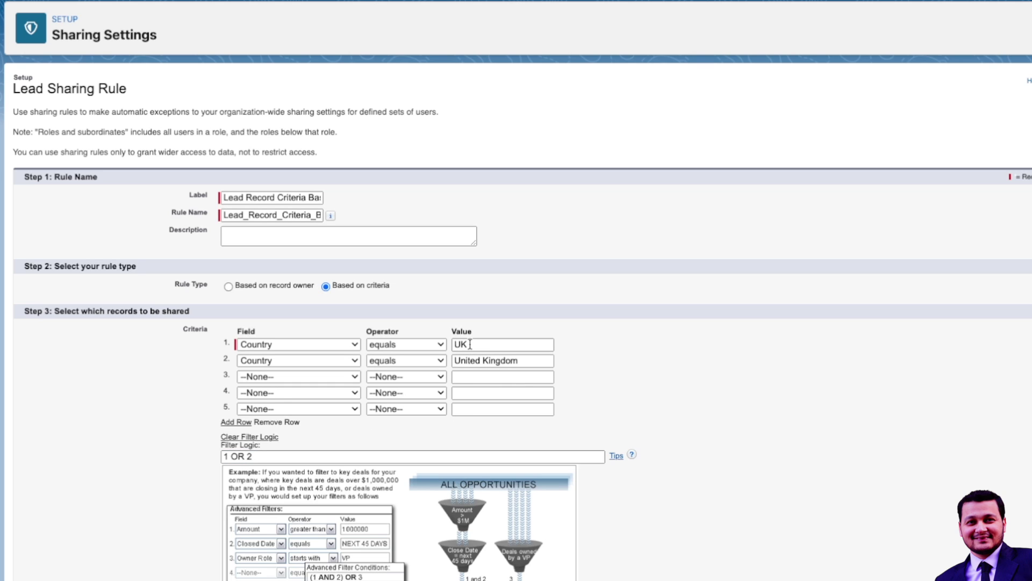
{"action": "left_click_drag", "start_coordinate": [470, 344], "coordinate": [456, 345]}
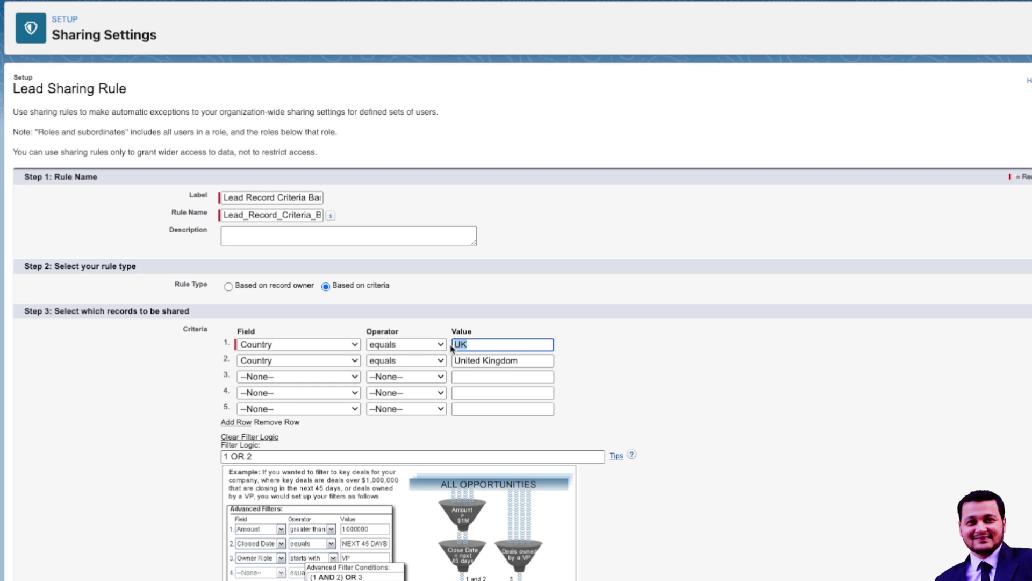
{"action": "left_click_drag", "start_coordinate": [527, 360], "coordinate": [453, 360]}
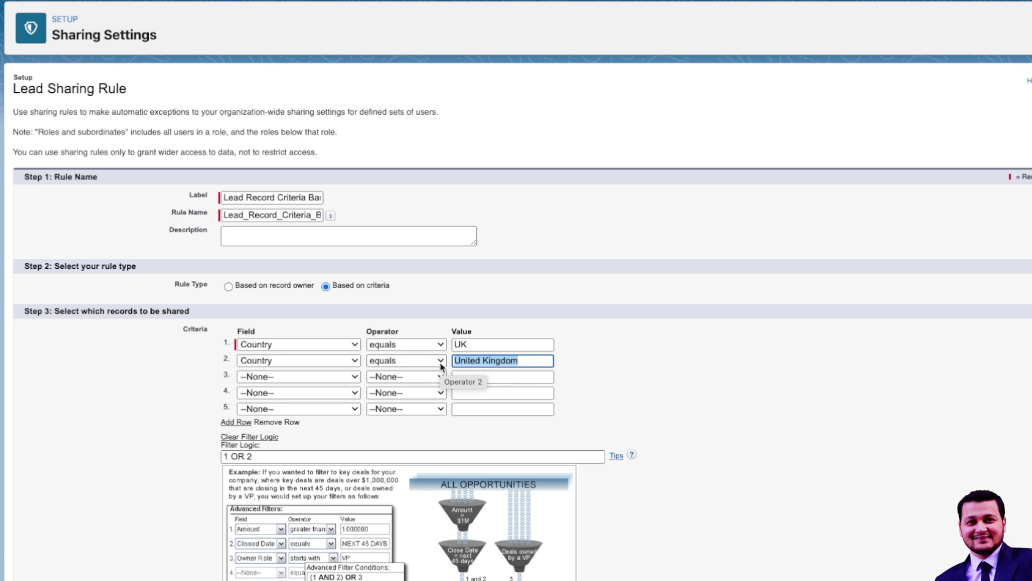
{"action": "left_click", "coordinate": [617, 390]}
Step: Share the matching lead records with the Western Sales Team role
{"action": "scroll", "coordinate": [613, 409], "scroll_direction": "down", "scroll_amount": 3}
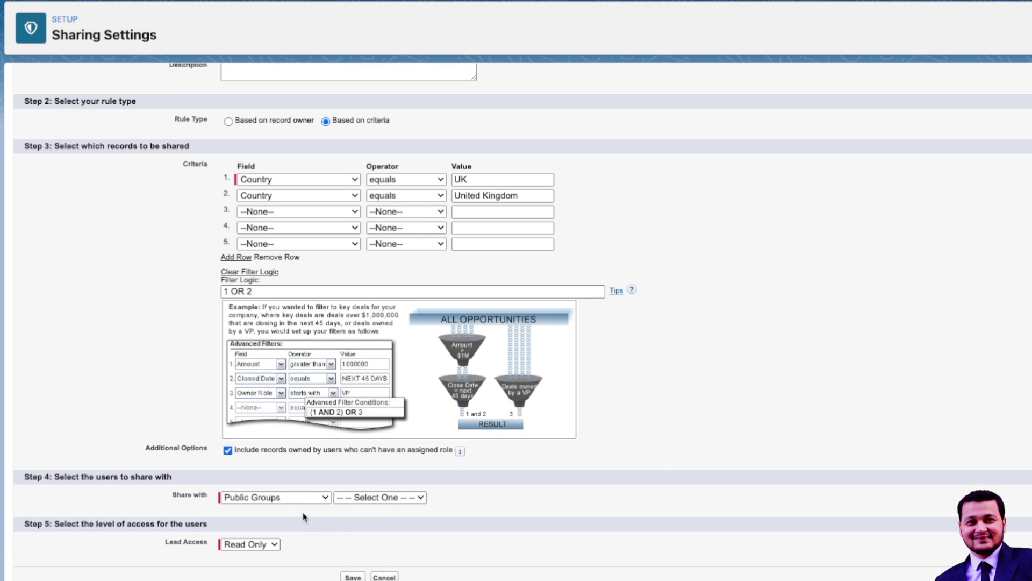
{"action": "left_click", "coordinate": [294, 497]}
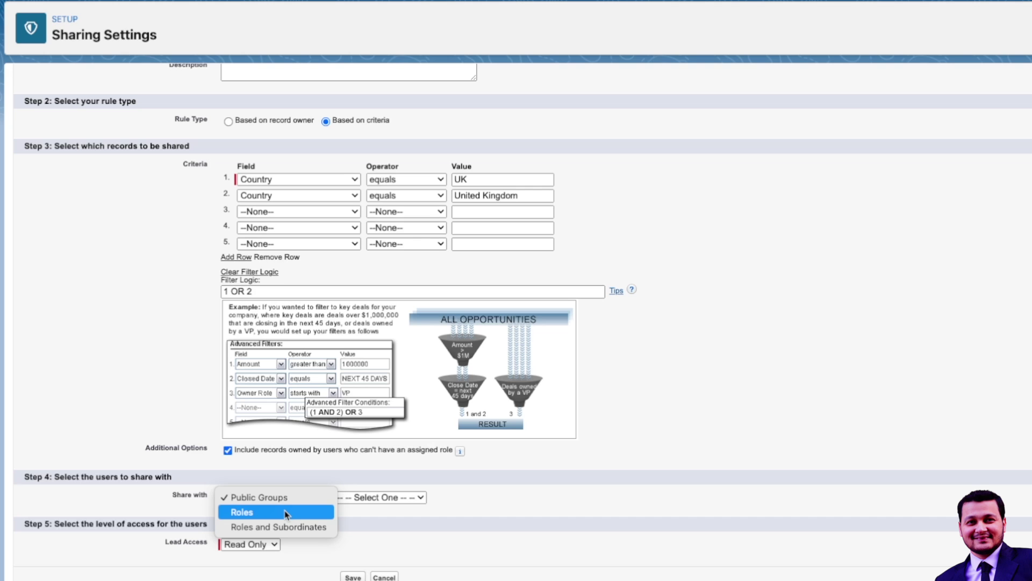
{"action": "left_click", "coordinate": [285, 513]}
{"action": "left_click", "coordinate": [409, 498]}
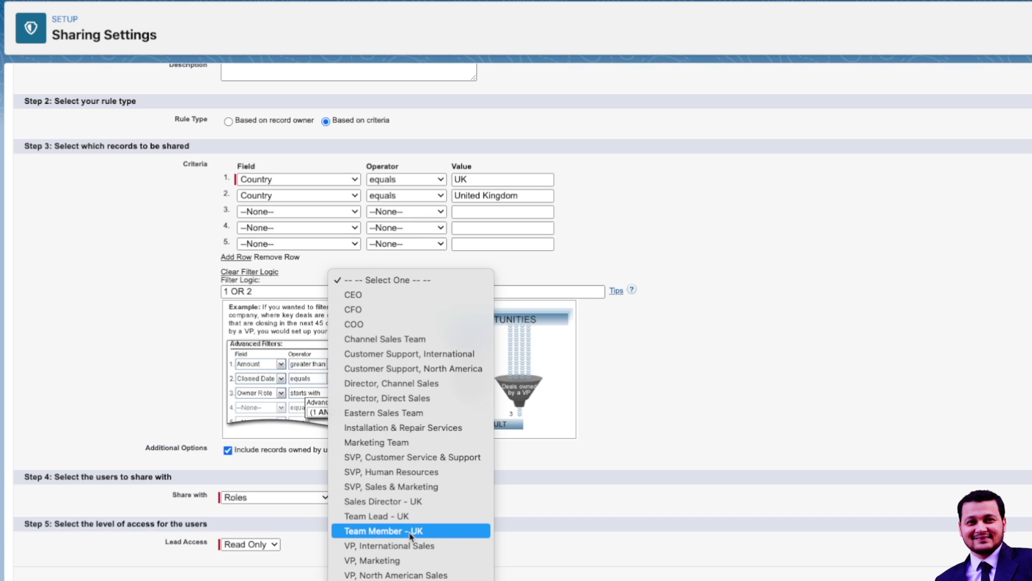
{"action": "left_click", "coordinate": [398, 574]}
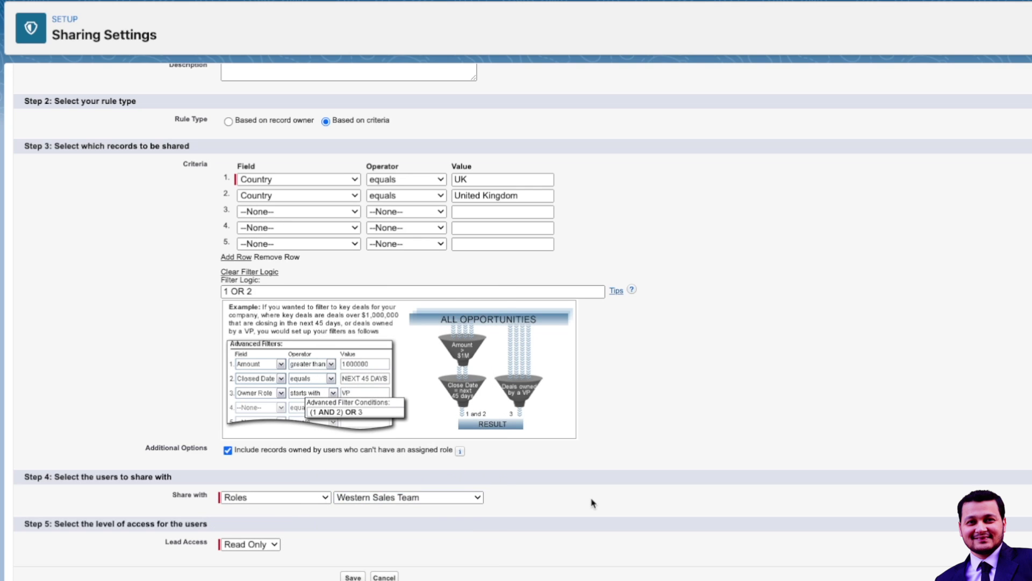
Step: Choose Read Only lead access, save the criteria-based rule and accept the background recalculation of sharing access
{"action": "left_click", "coordinate": [238, 544]}
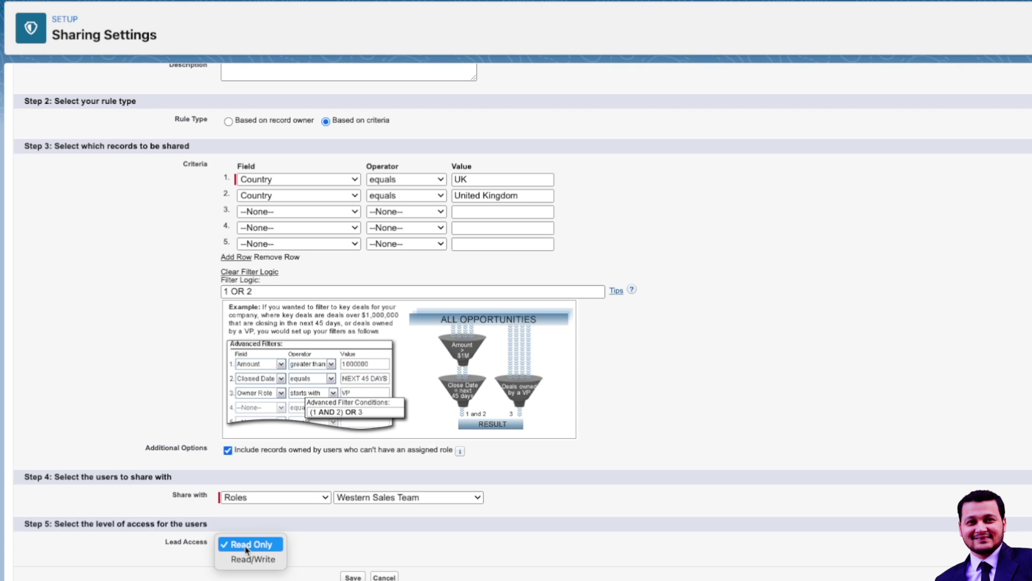
{"action": "left_click", "coordinate": [245, 546]}
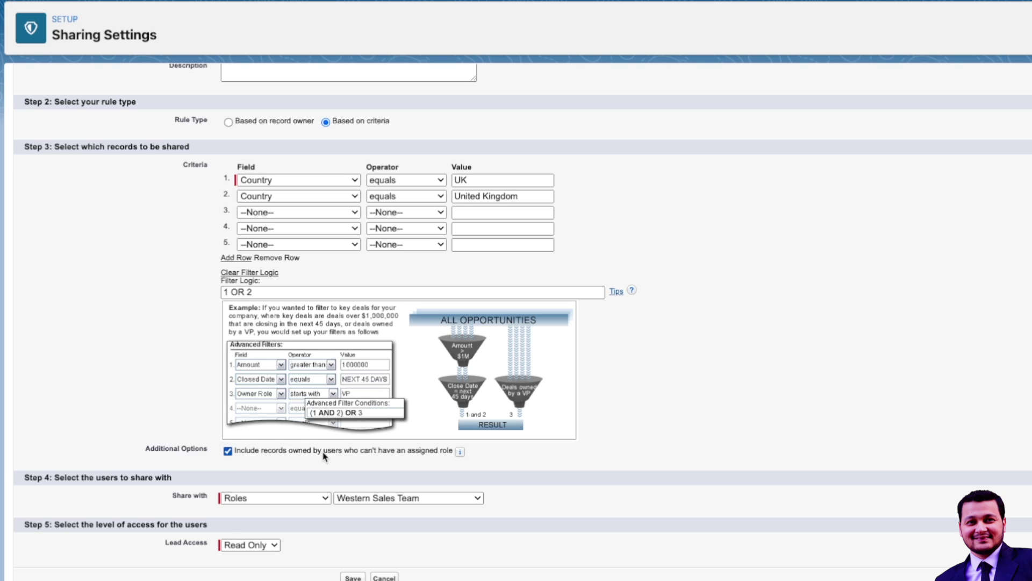
{"action": "mouse_move", "coordinate": [461, 455]}
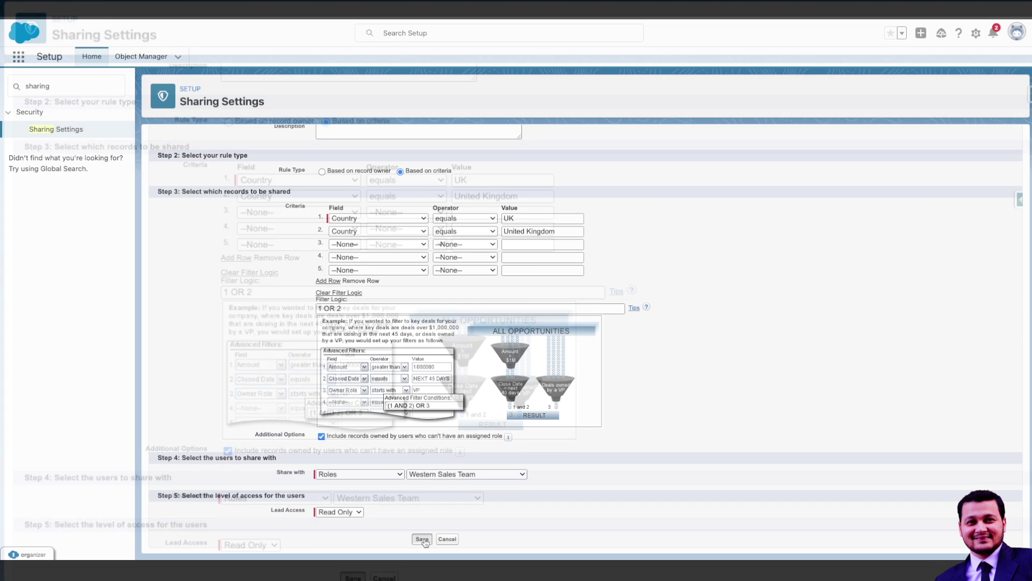
{"action": "left_click", "coordinate": [422, 539]}
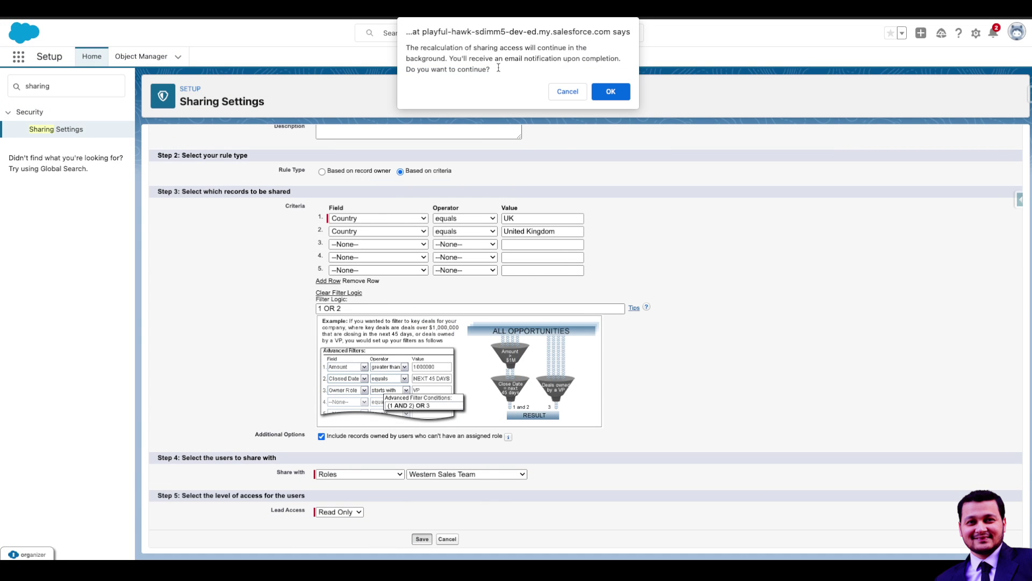
{"action": "left_click", "coordinate": [610, 95]}
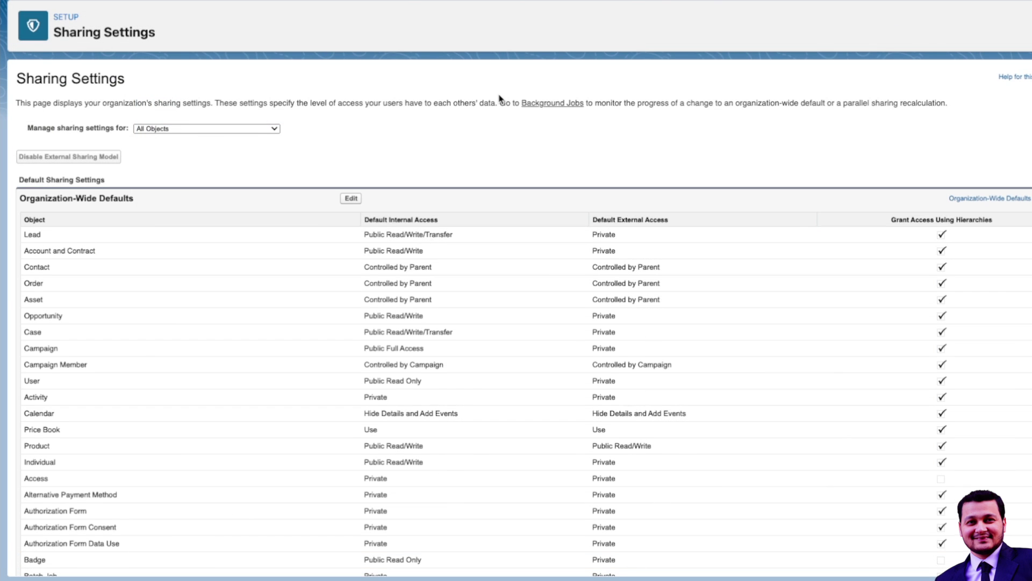
Step: Look through the Sharing Settings page for the Lead Sharing Rules section
{"action": "scroll", "coordinate": [504, 97], "scroll_direction": "down", "scroll_amount": 20}
{"action": "scroll", "coordinate": [500, 98], "scroll_direction": "up", "scroll_amount": 8}
{"action": "scroll", "coordinate": [500, 99], "scroll_direction": "up", "scroll_amount": 13}
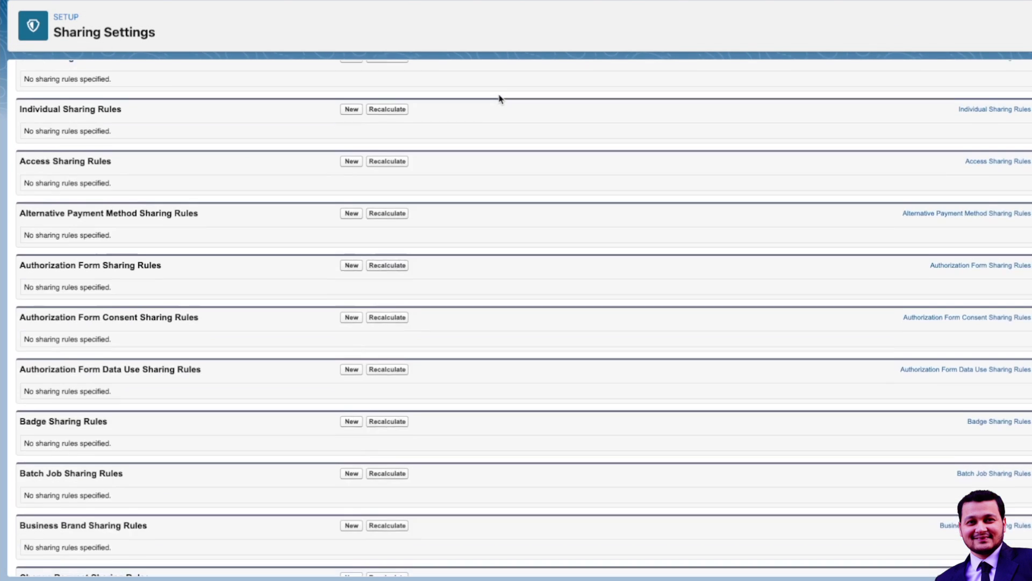